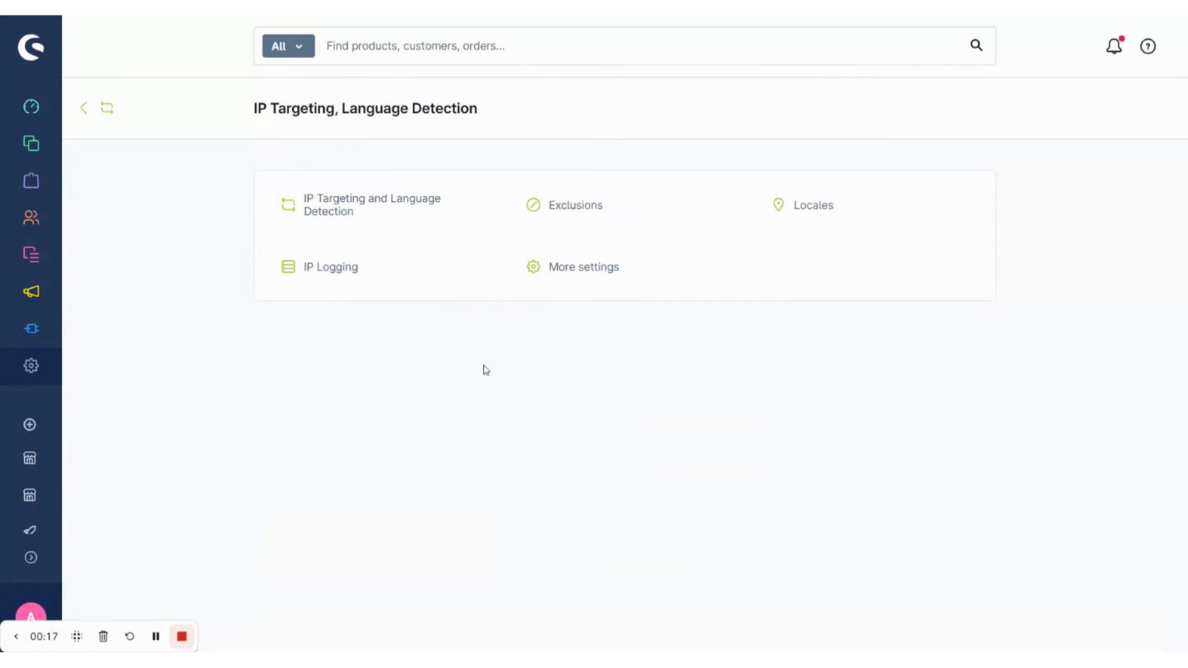
Add a new IP targeting and language detection switch rule with the internal name "Demo EU routing".
left_click(406, 211)
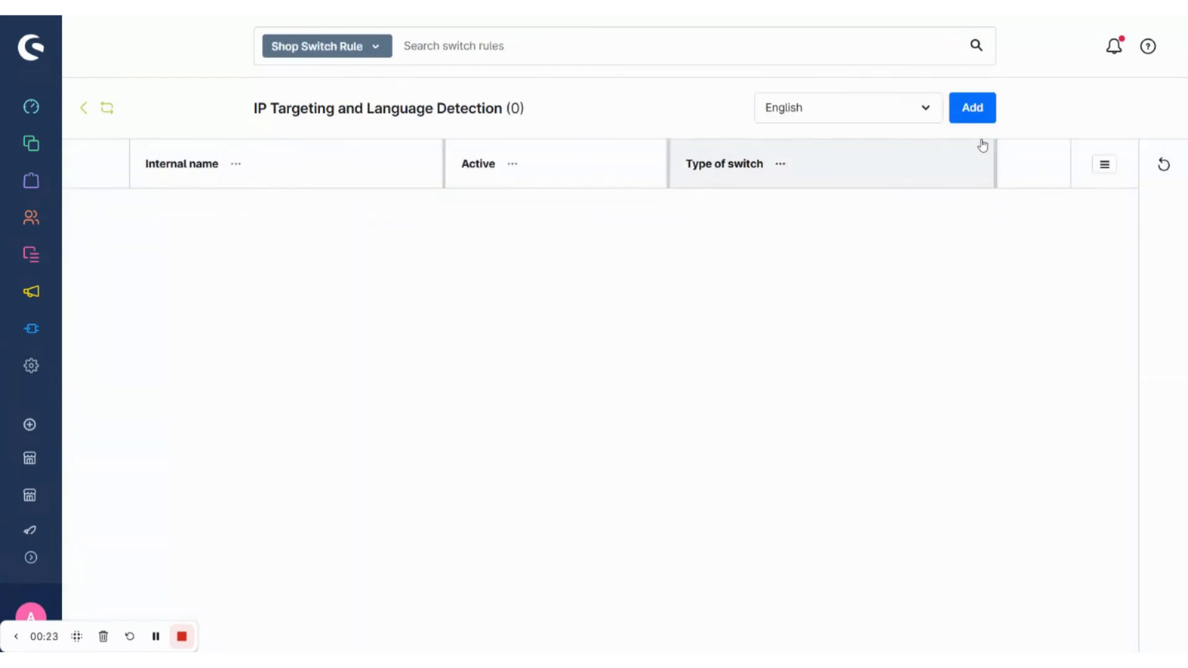
left_click(975, 113)
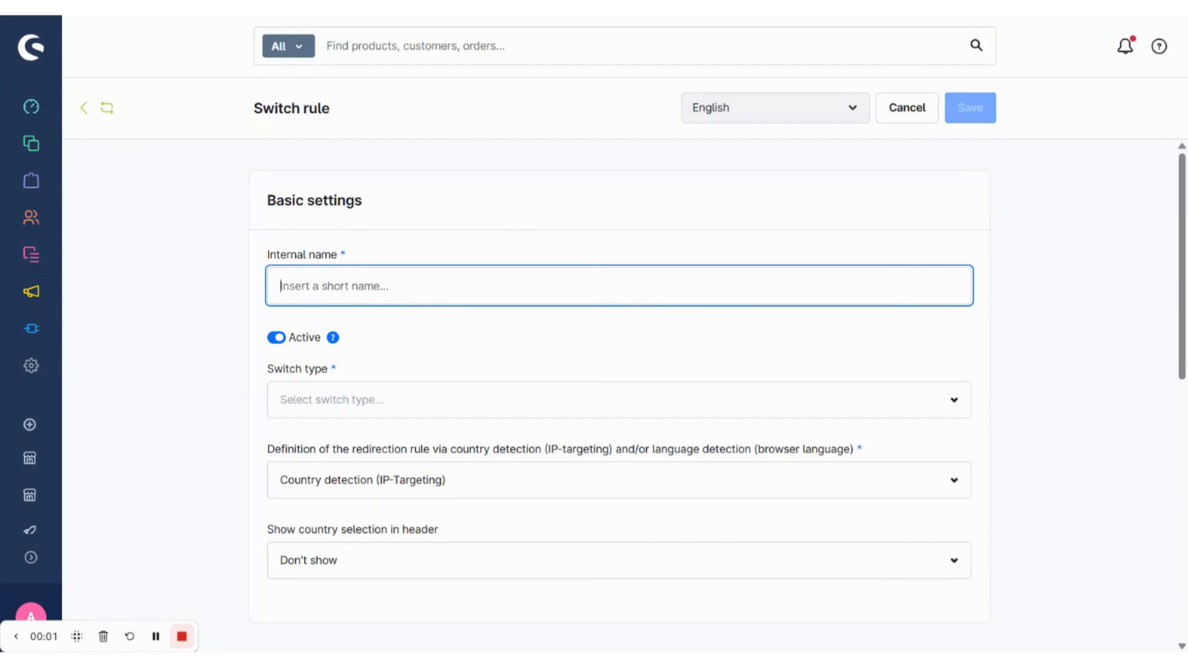
type("Demo EU routing")
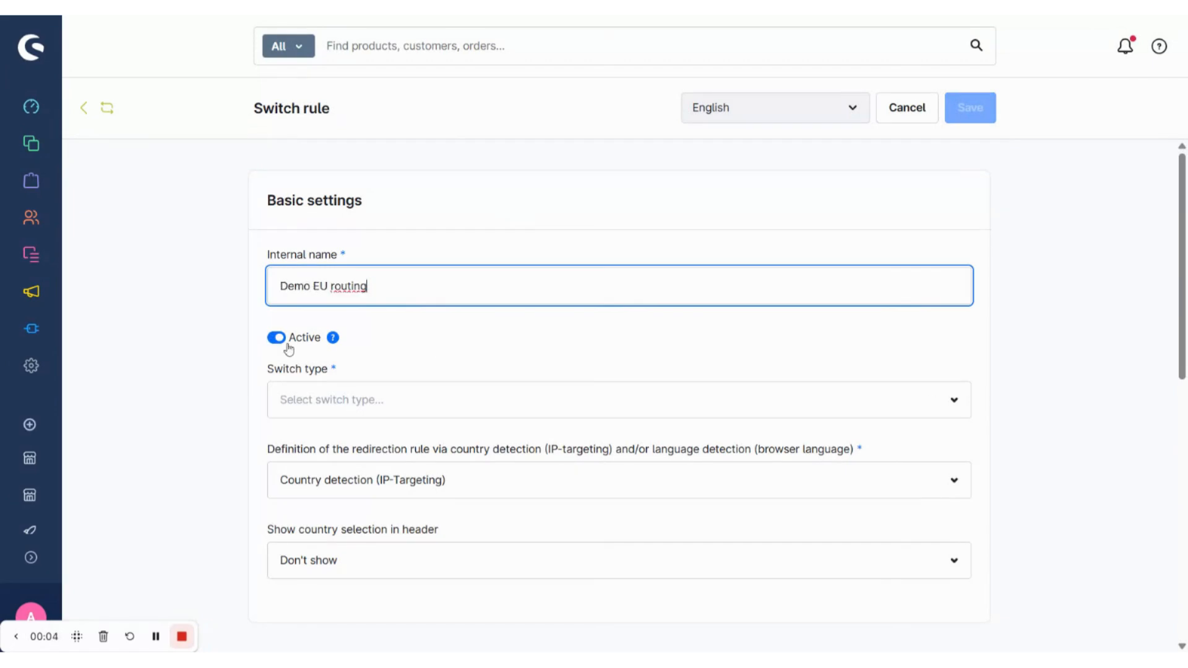
Set the switch type to "Immediately without asking the customer", using Country detection (IP-Targeting) and "Don't show" for the header country selection.
scroll(288, 349, "down", 1)
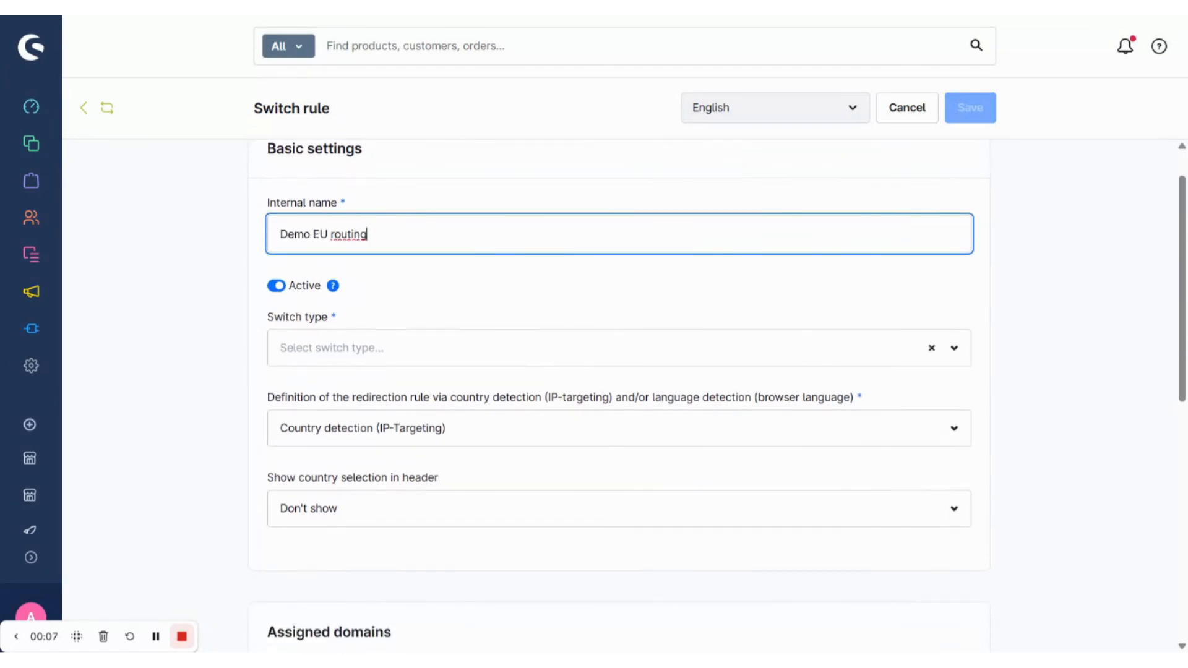
left_click(289, 348)
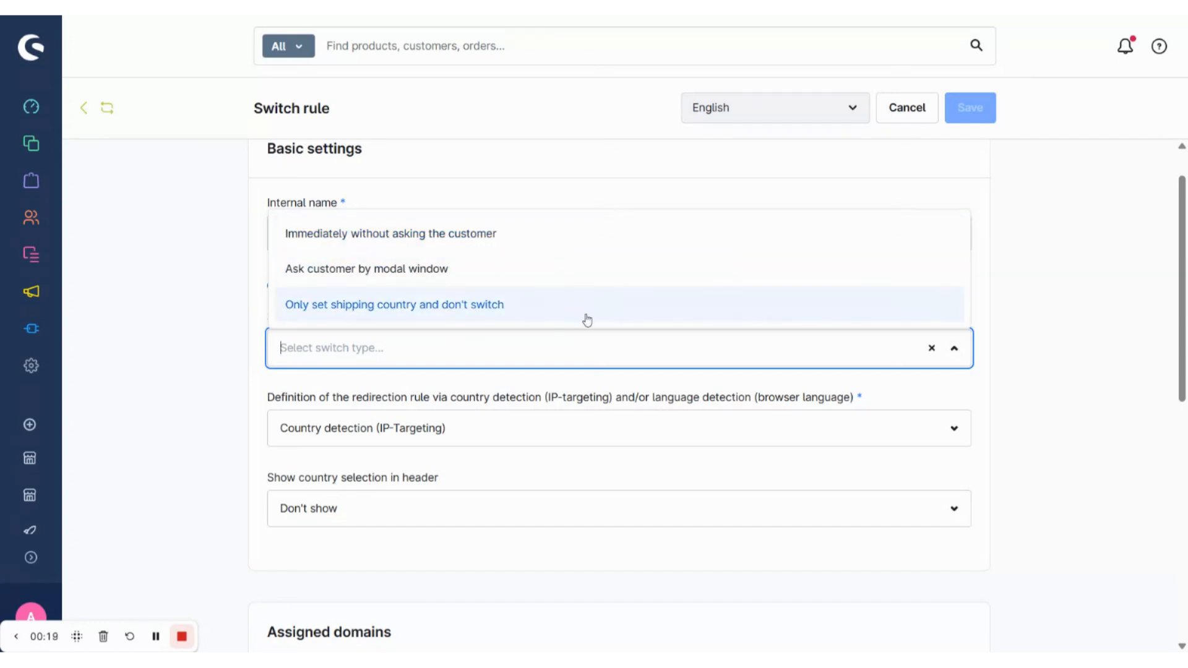
left_click(617, 244)
scroll(616, 245, "down", 2)
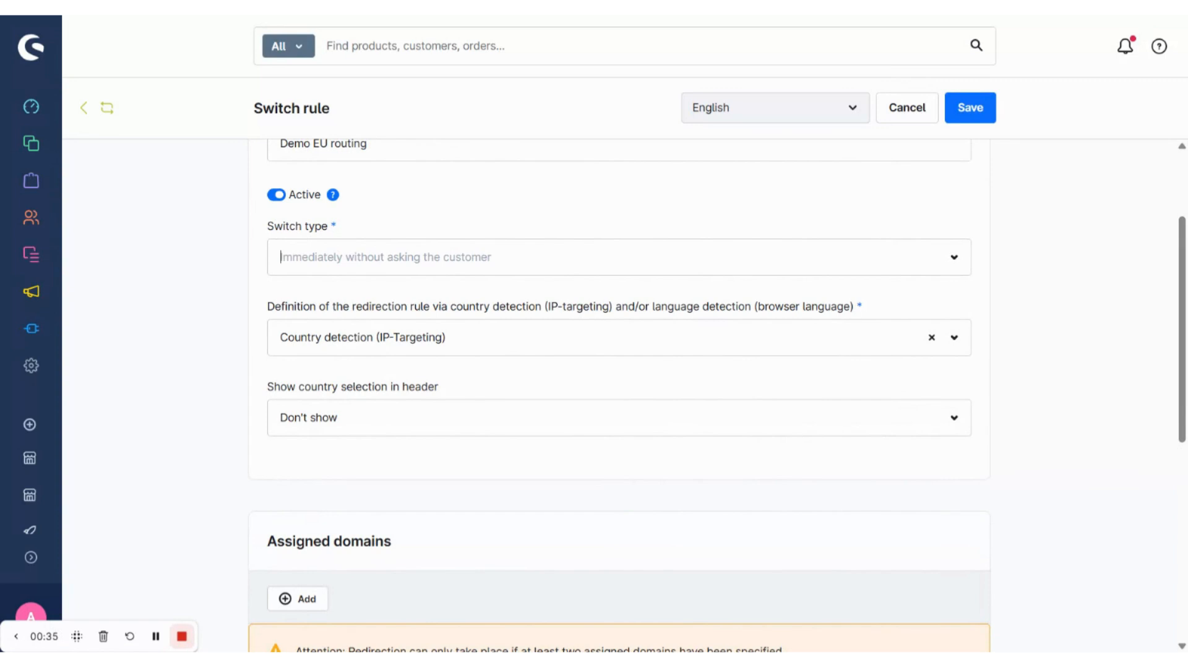
left_click(282, 340)
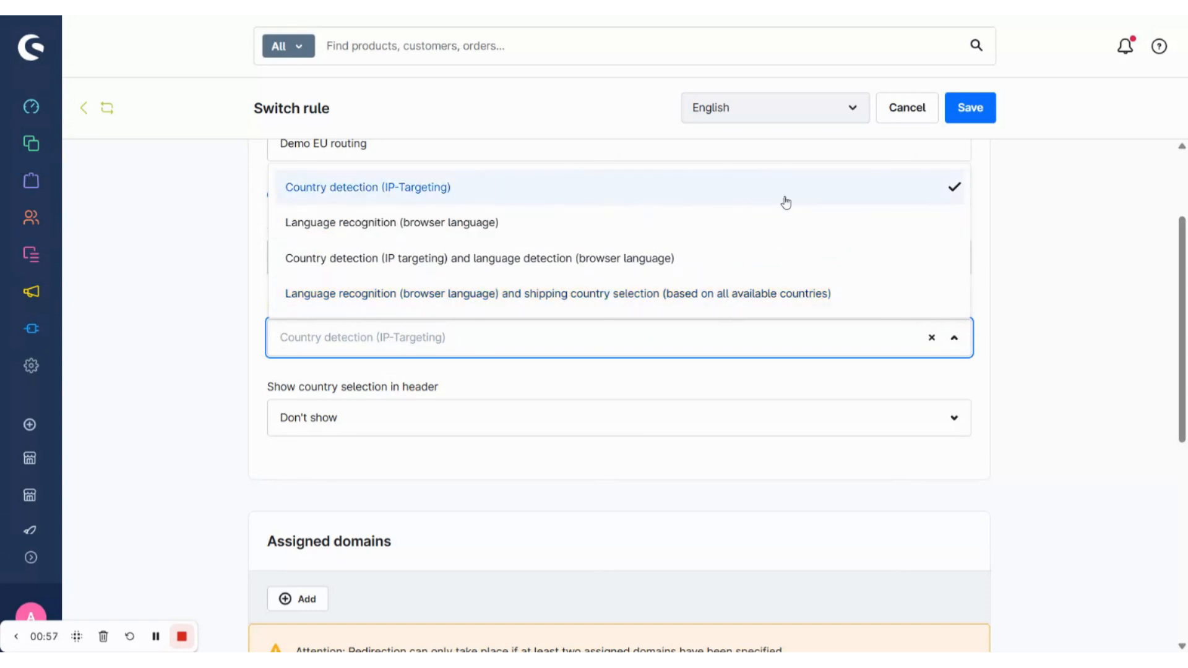
left_click(1121, 219)
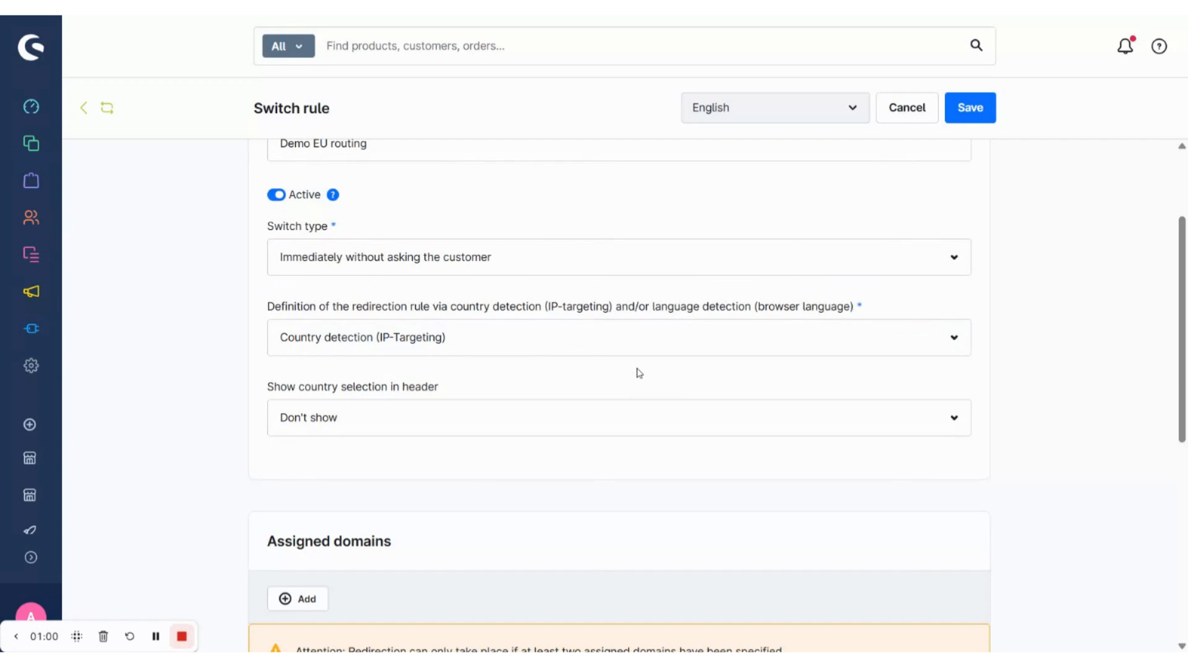
scroll(639, 371, "down", 2)
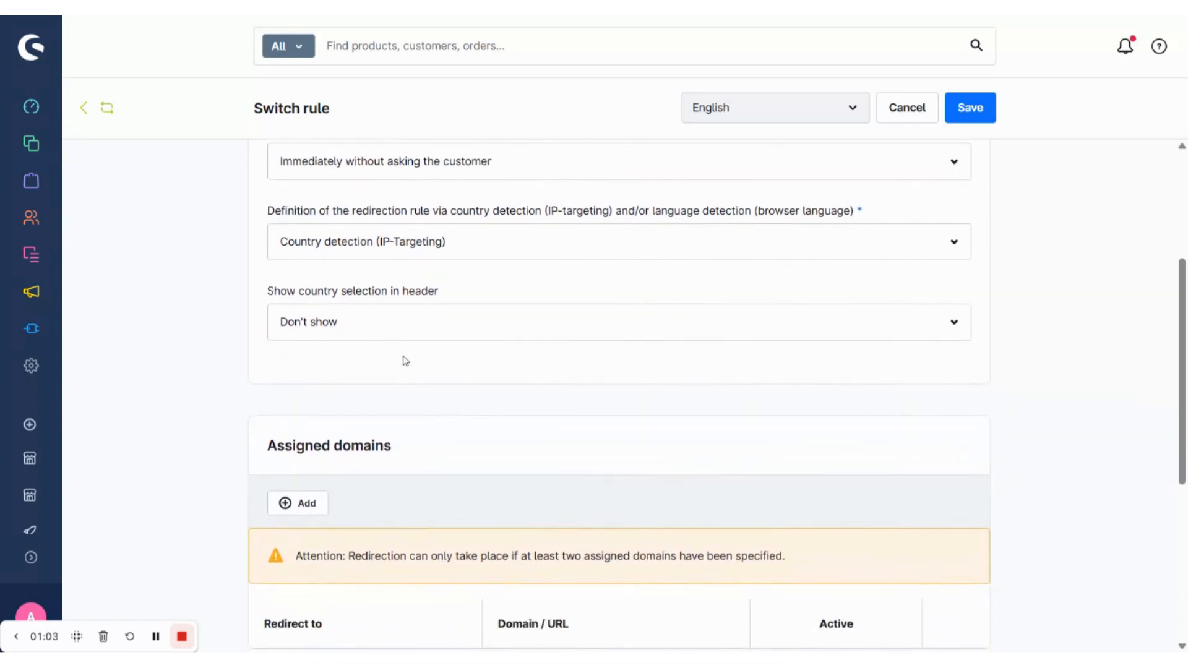
left_click(282, 331)
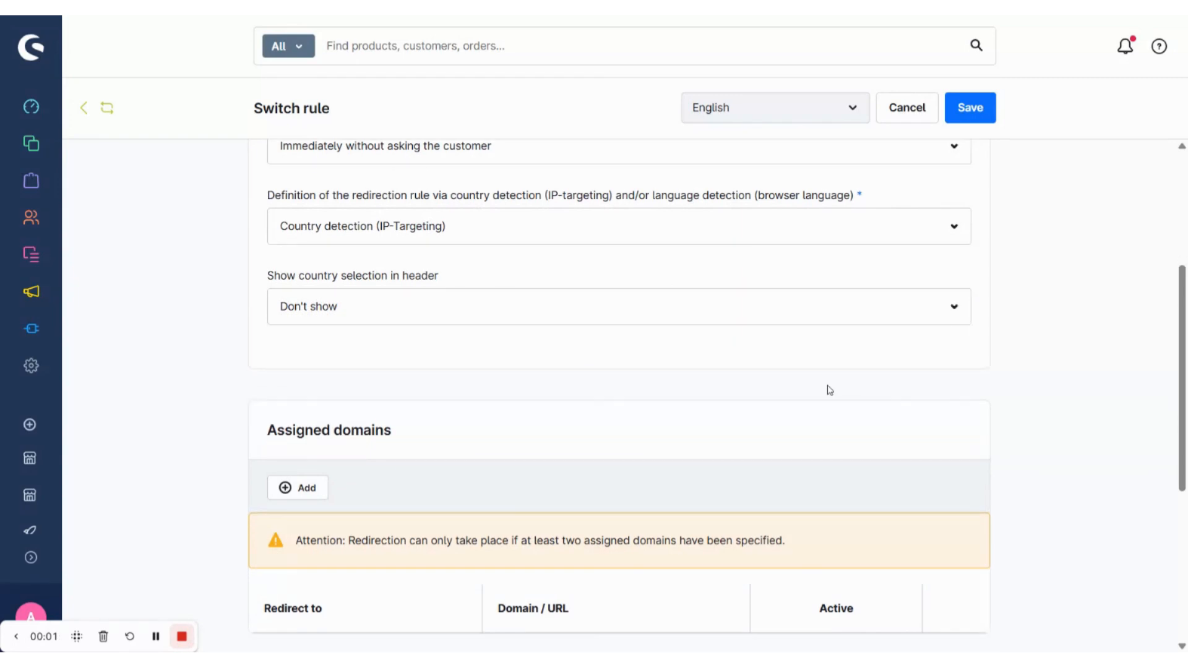
scroll(829, 390, "down", 2)
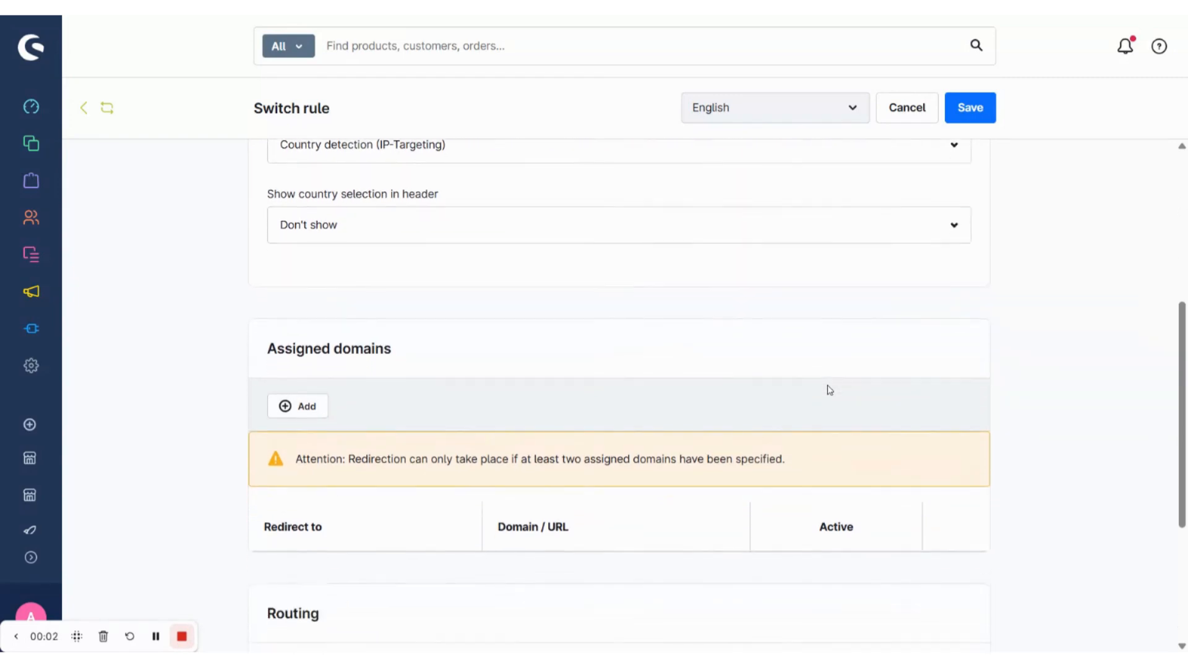
scroll(827, 390, "down", 2)
scroll(619, 396, "down", 1)
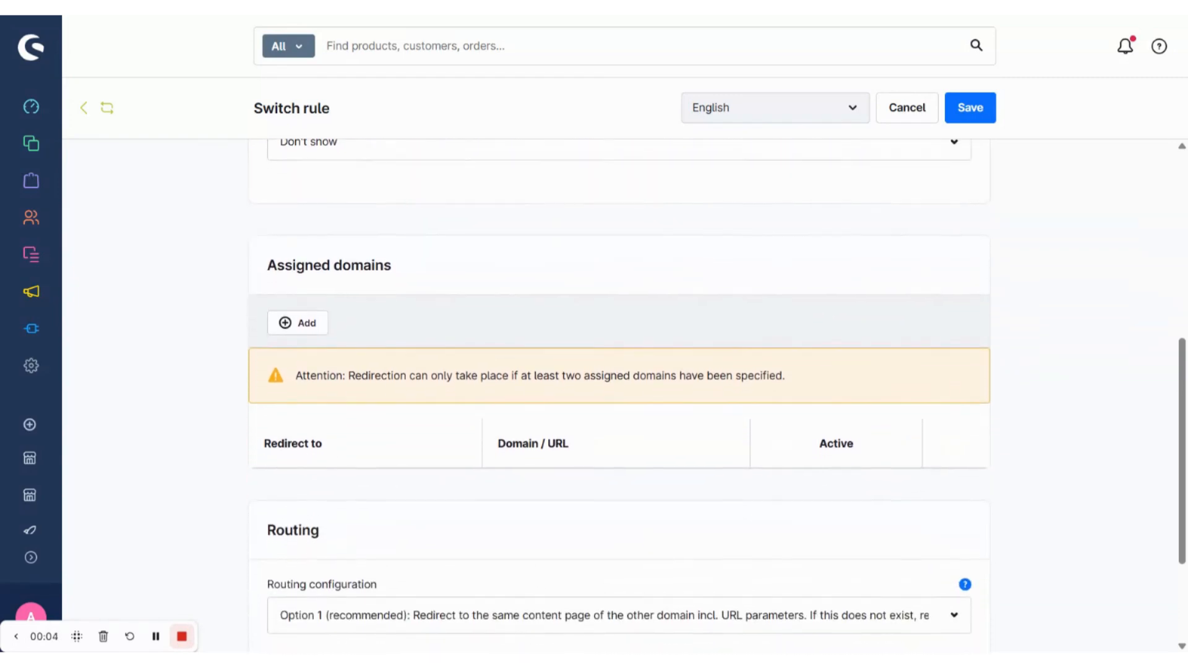
scroll(806, 362, "down", 1)
scroll(804, 361, "down", 1)
scroll(464, 307, "down", 1)
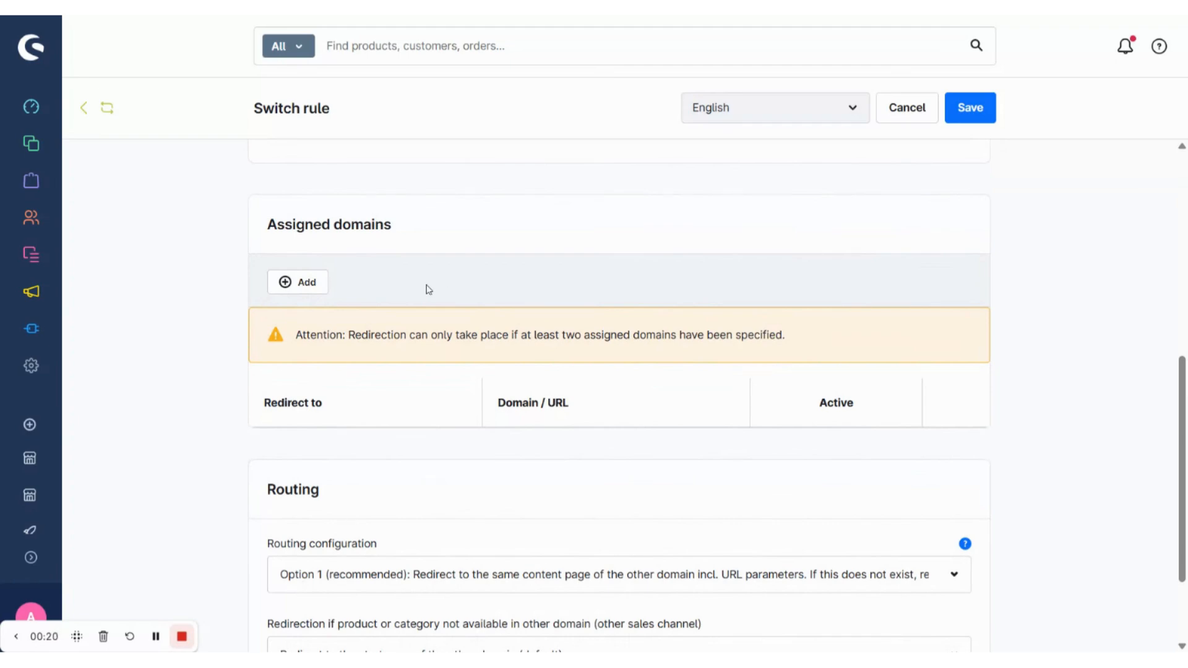
left_click(307, 288)
scroll(367, 195, "down", 1)
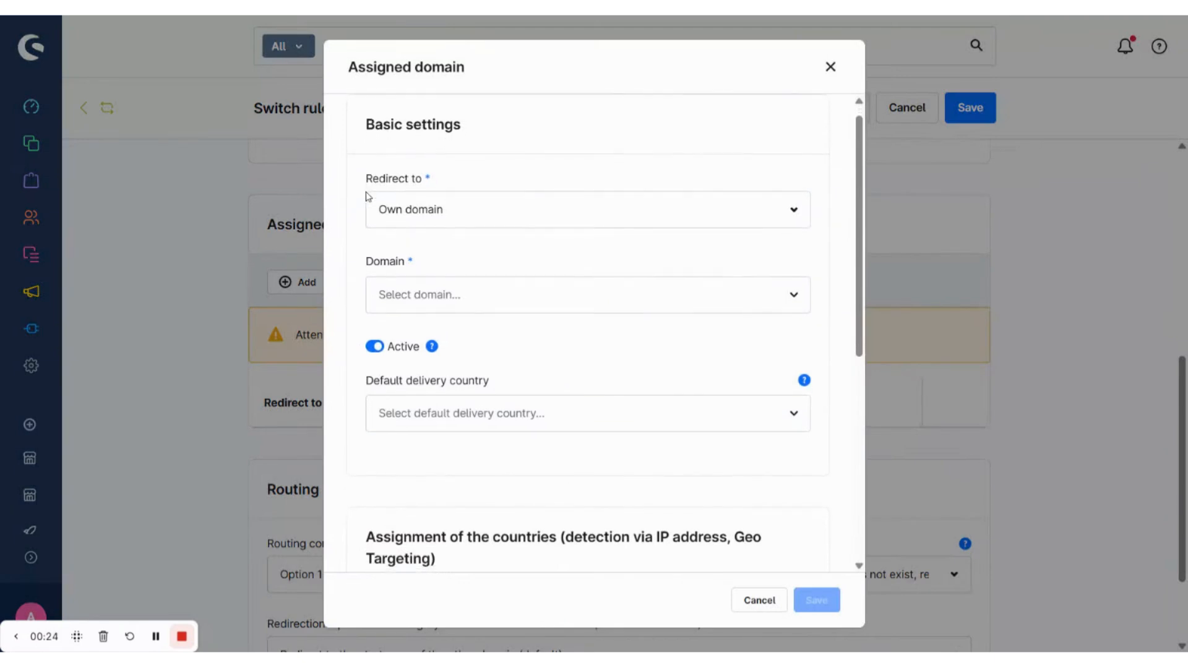
left_click(556, 209)
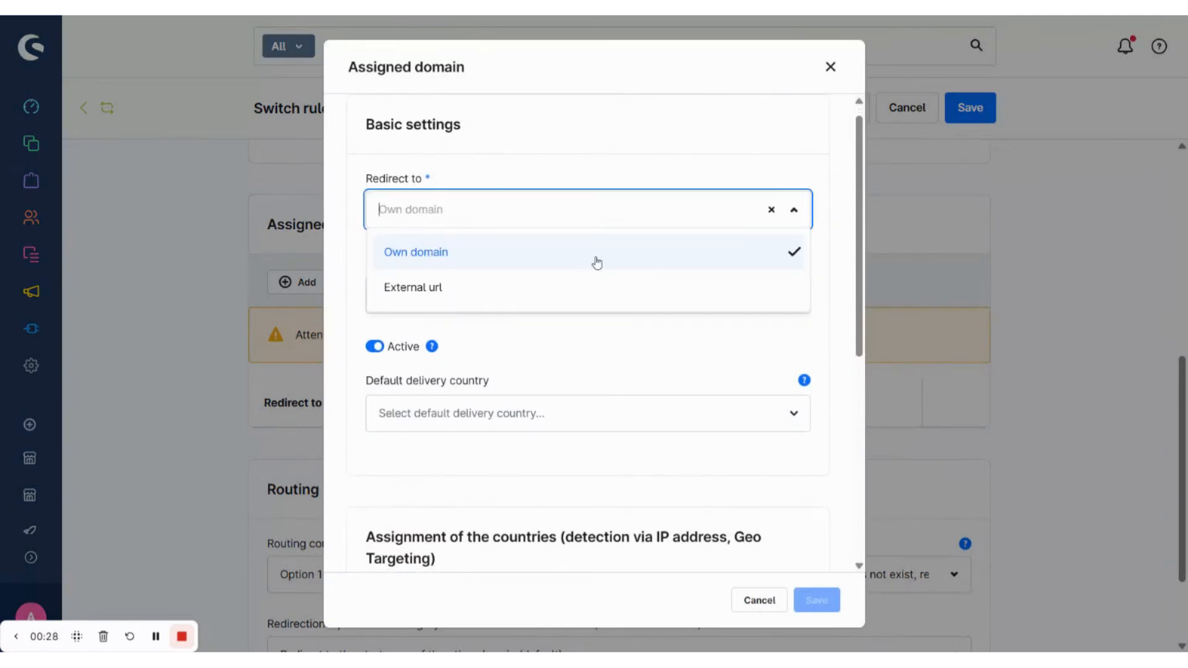
left_click(771, 260)
left_click(559, 295)
type("local")
left_click(530, 363)
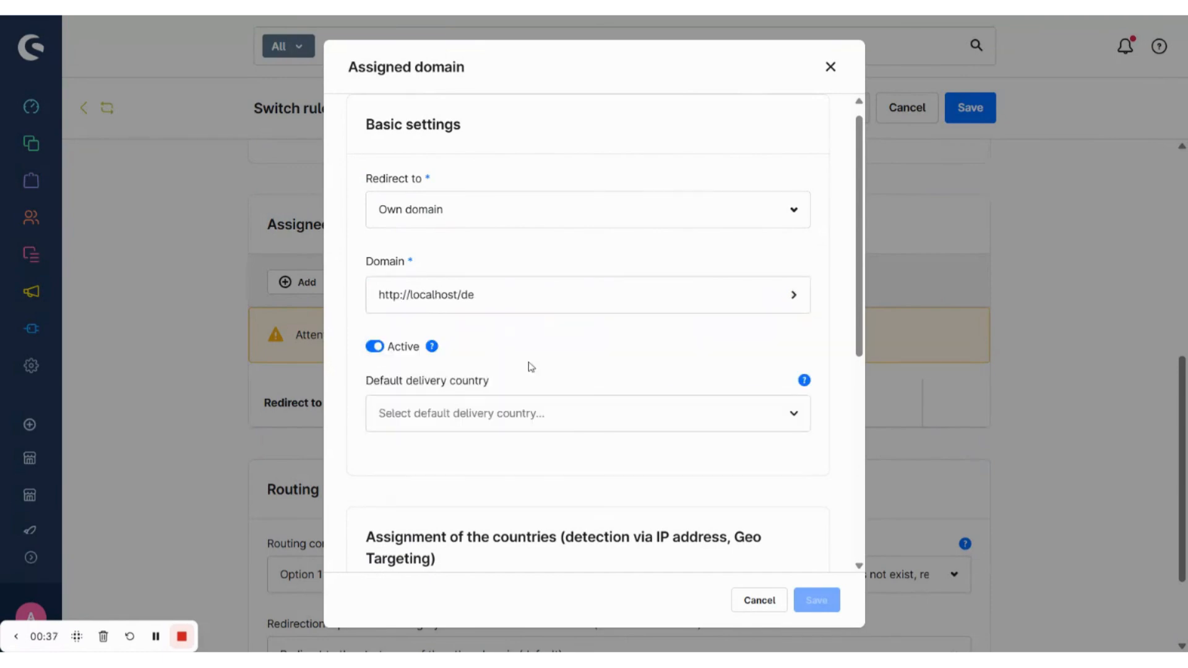
scroll(530, 366, "down", 4)
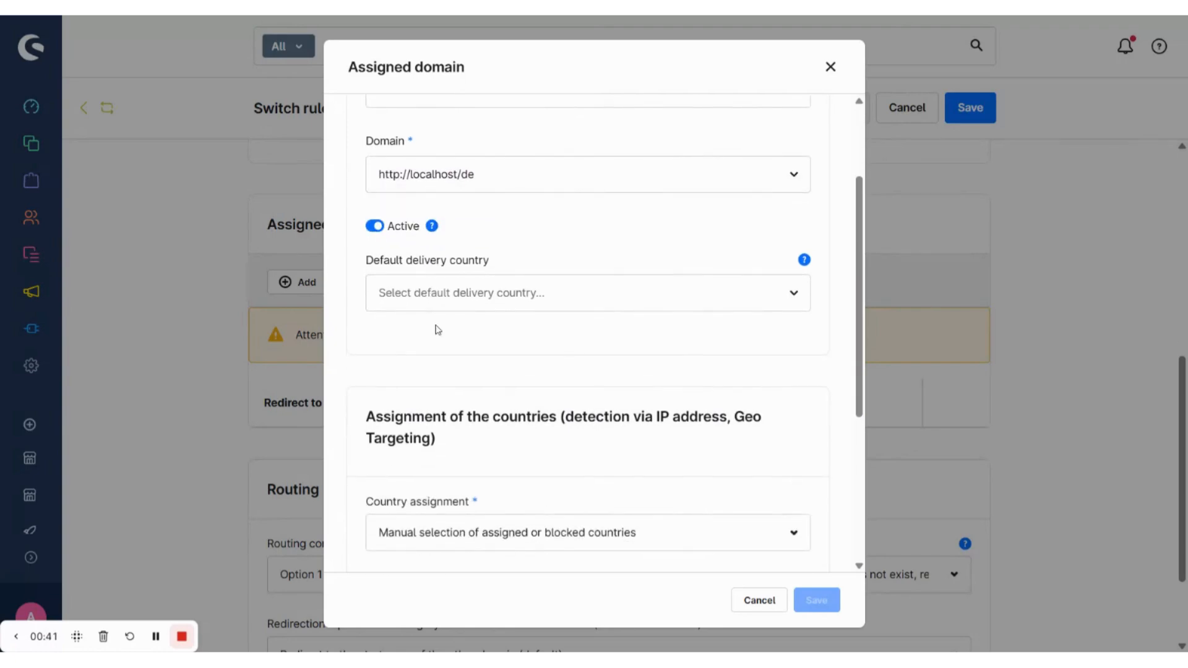
left_click(650, 258)
type("germany")
left_click(635, 309)
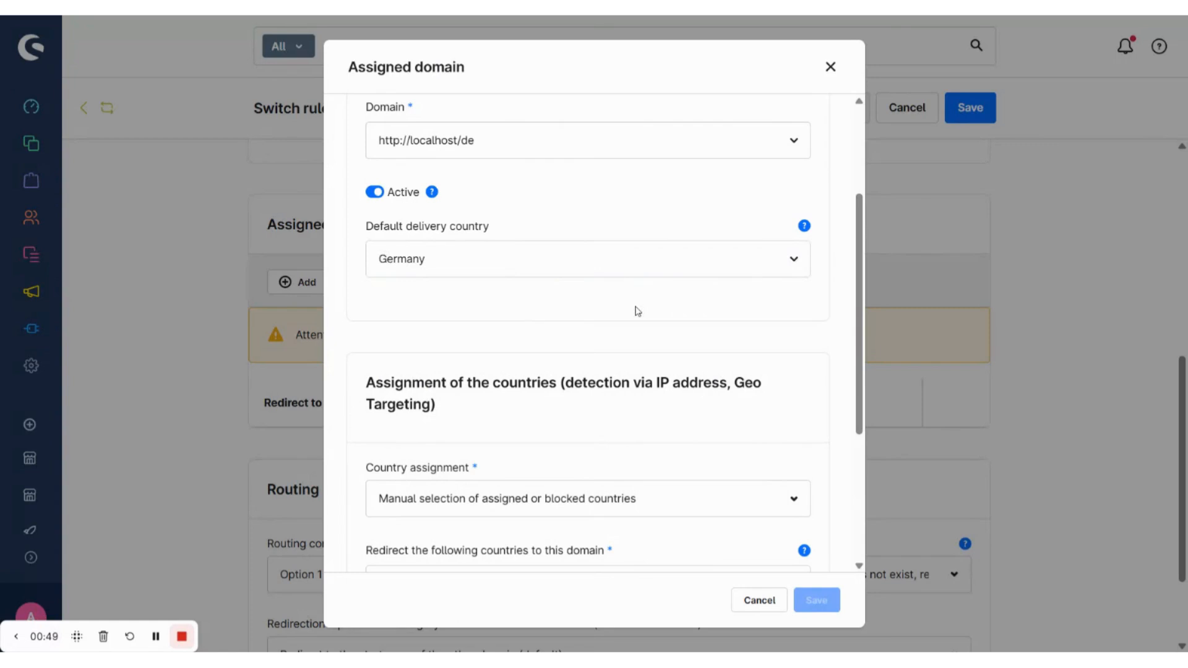
scroll(637, 311, "down", 1)
scroll(637, 311, "down", 2)
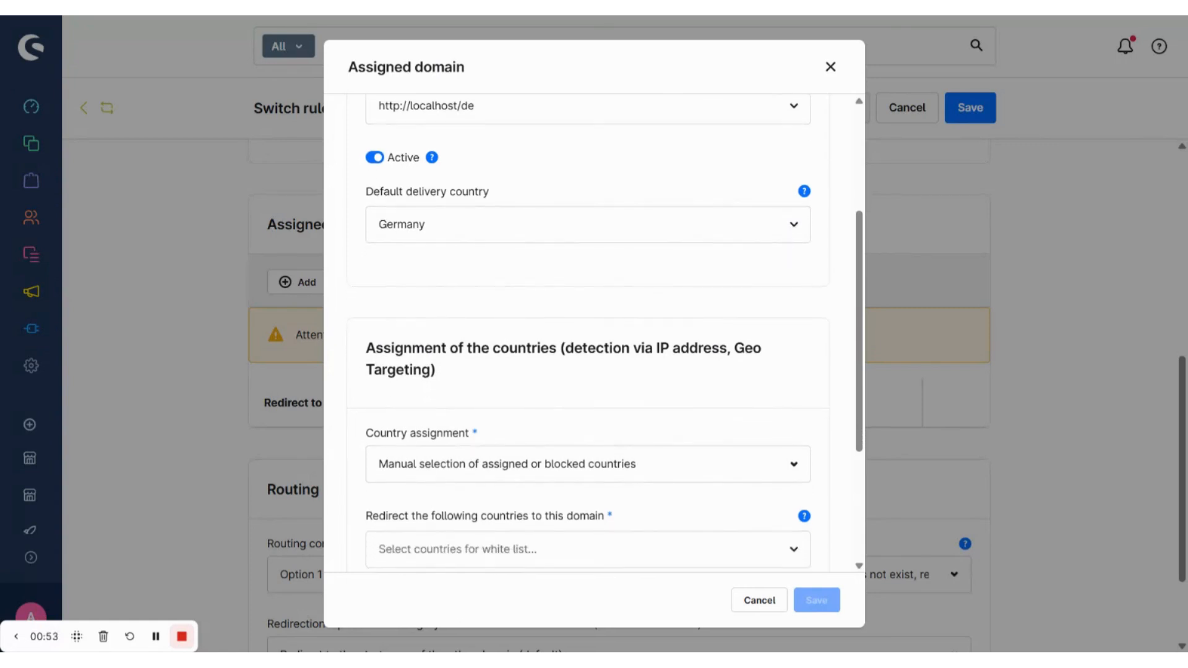
scroll(637, 316, "down", 2)
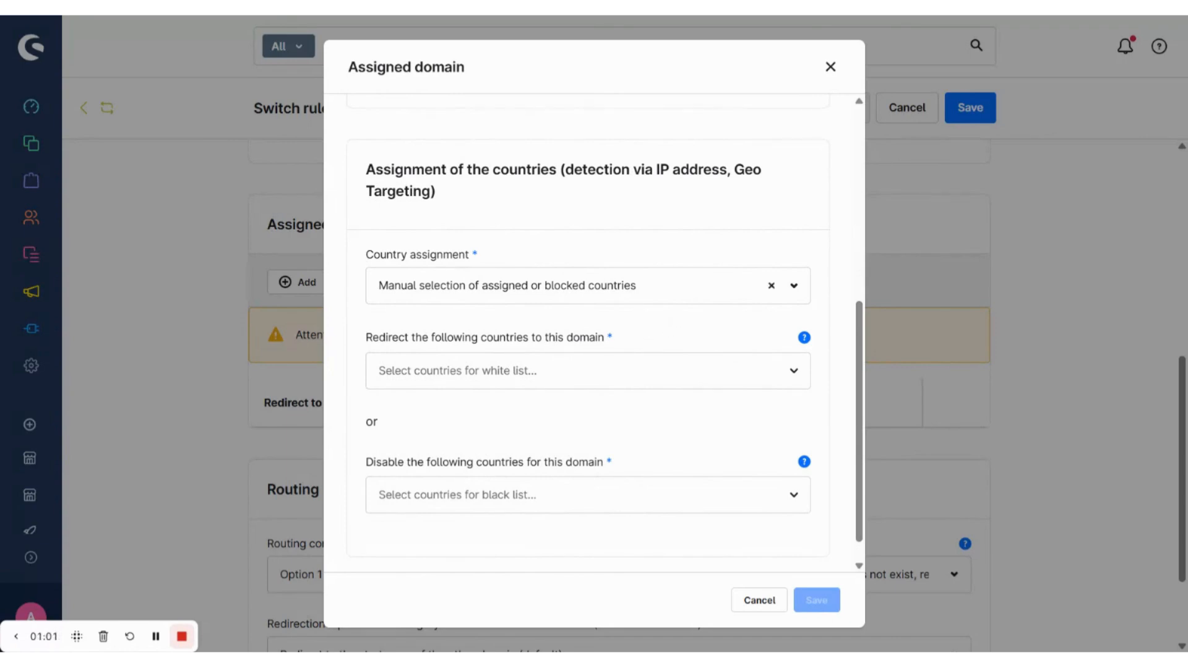
left_click(371, 282)
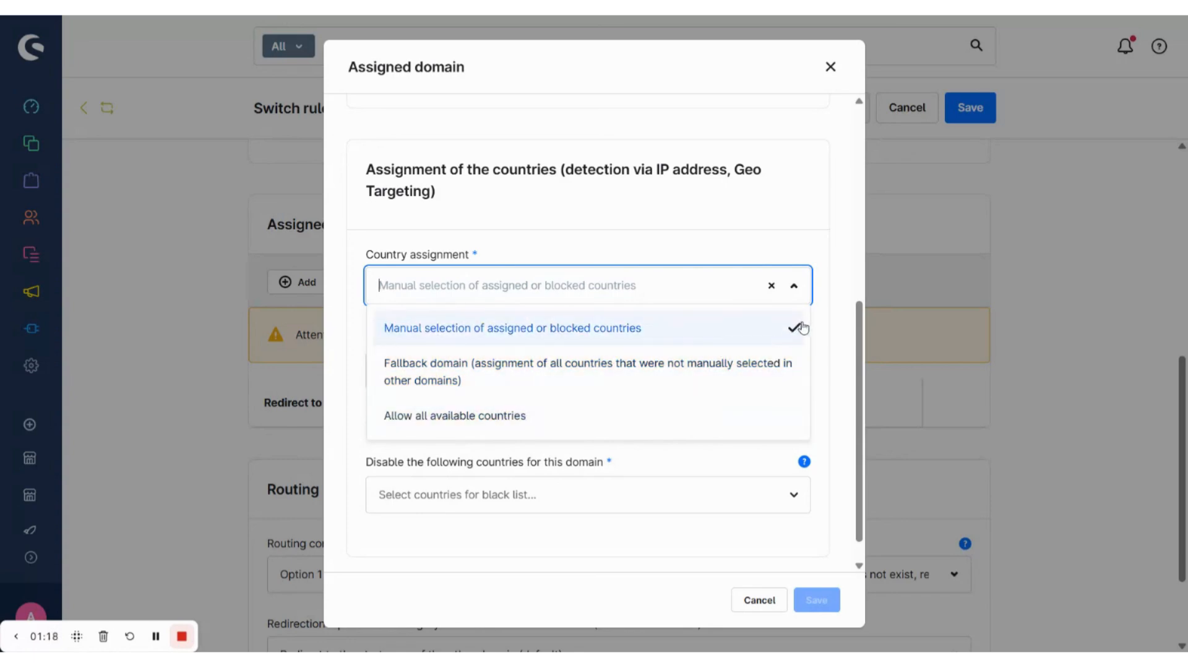
left_click(845, 322)
scroll(844, 318, "down", 1)
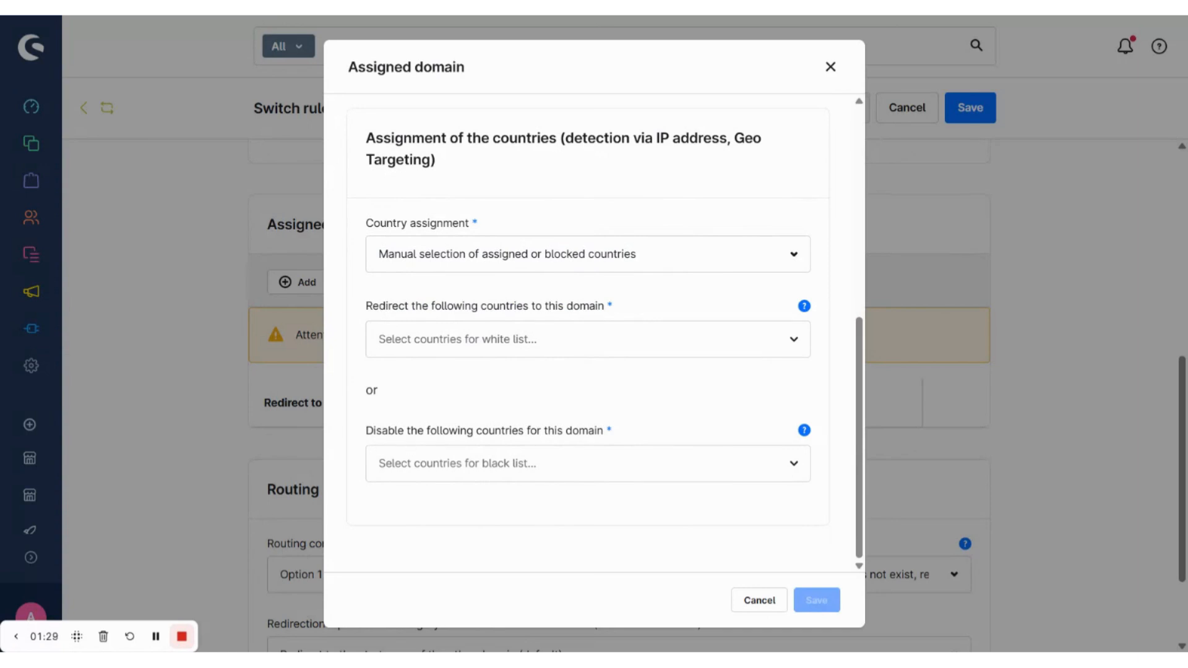
left_click(778, 339)
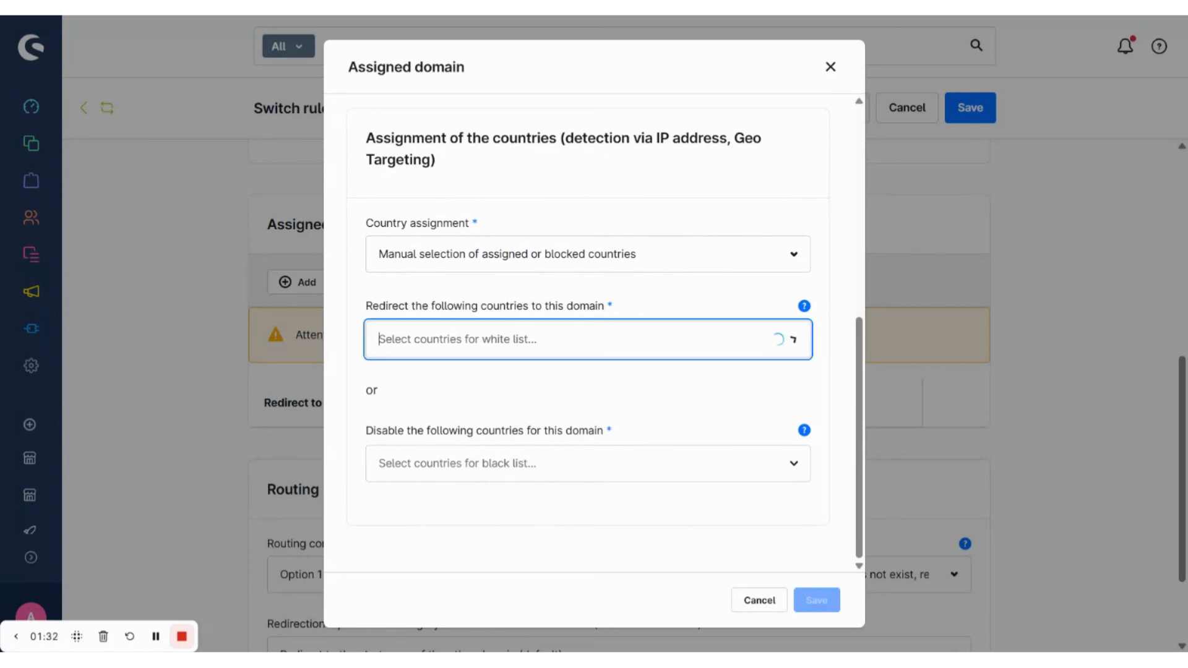
type("germany")
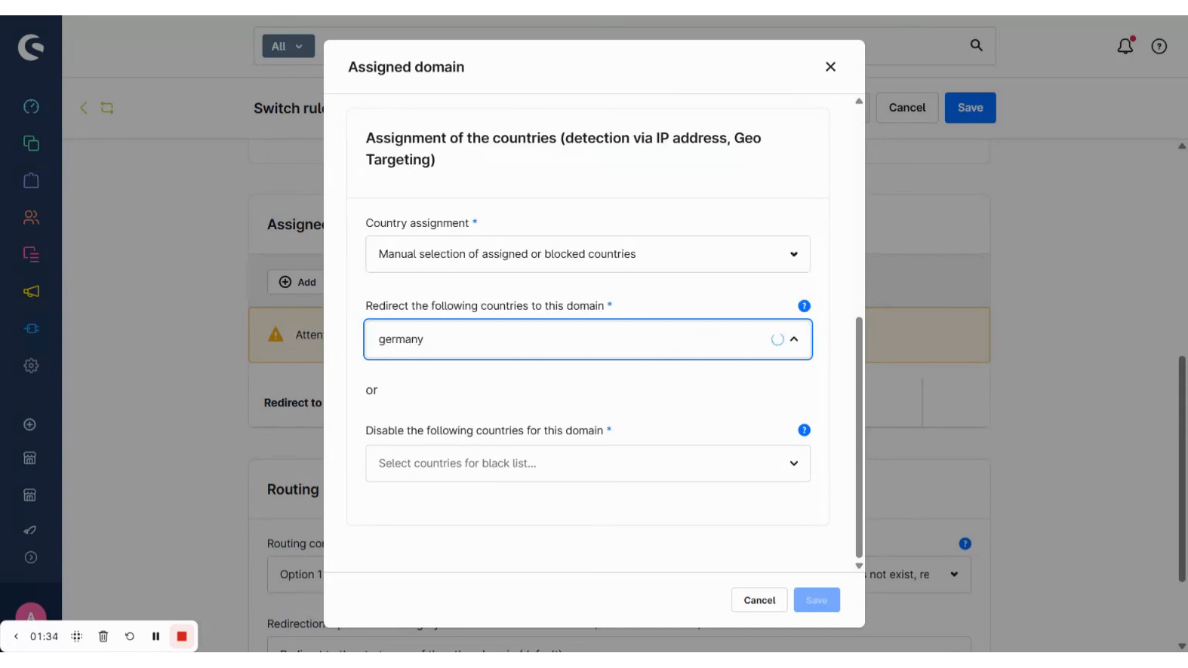
left_click(530, 308)
left_click(625, 427)
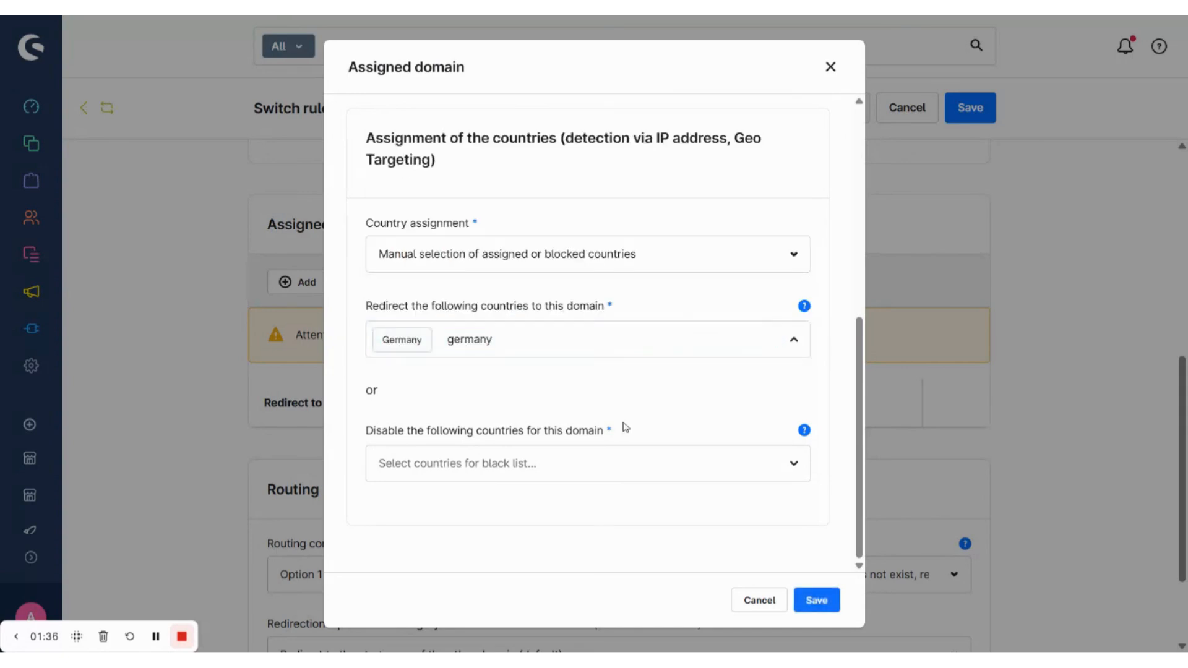
left_click(816, 600)
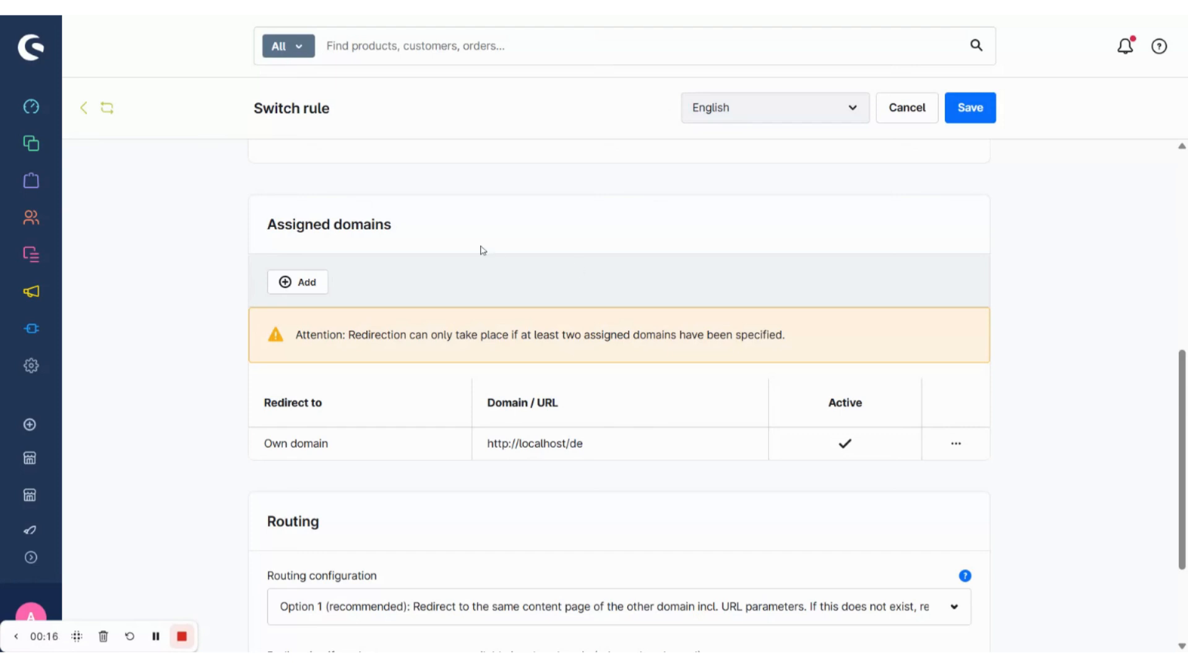
left_click(300, 283)
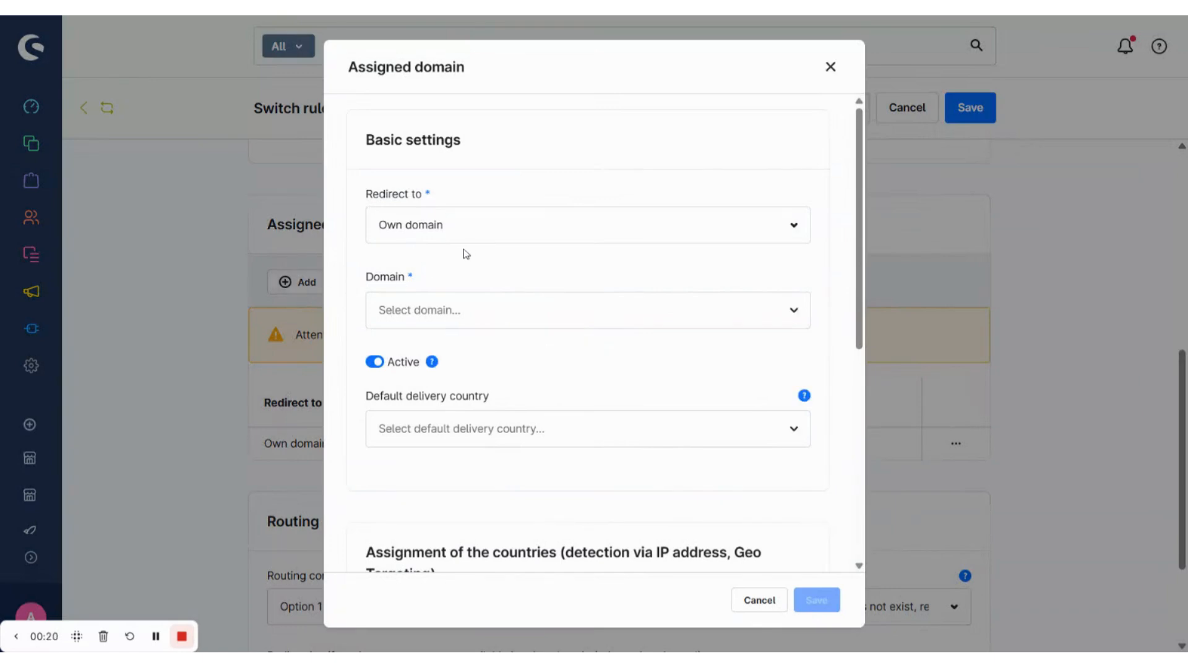
left_click(472, 312)
type("loc")
left_click(490, 350)
scroll(476, 427, "down", 2)
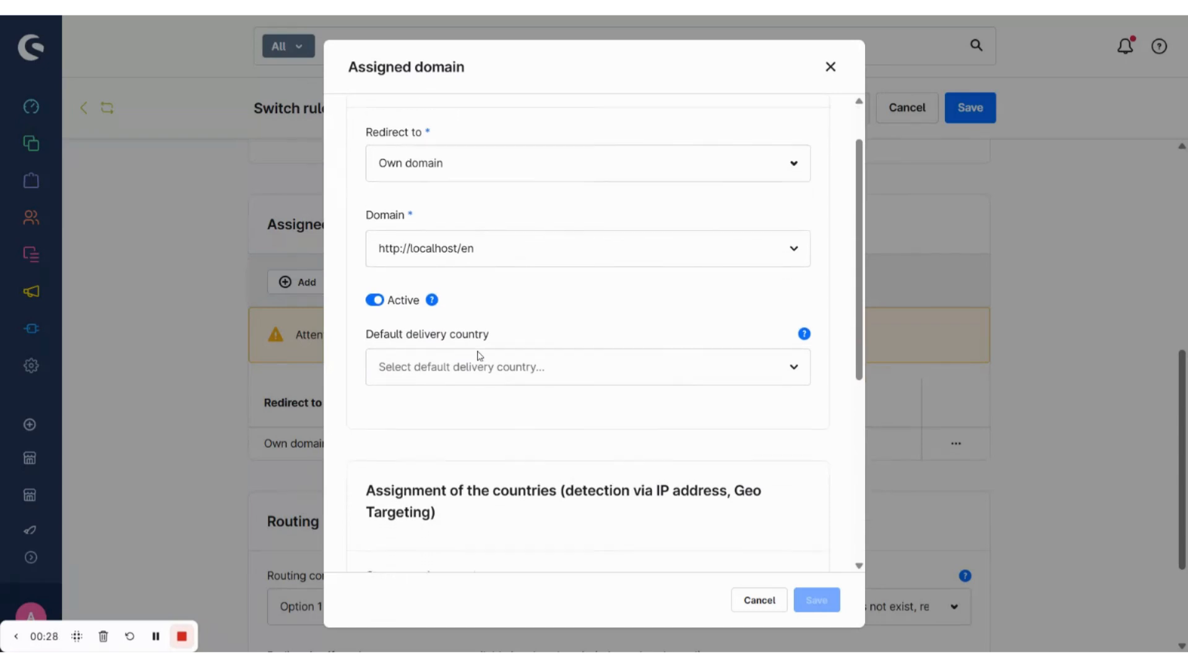
scroll(472, 433, "down", 1)
scroll(472, 433, "down", 2)
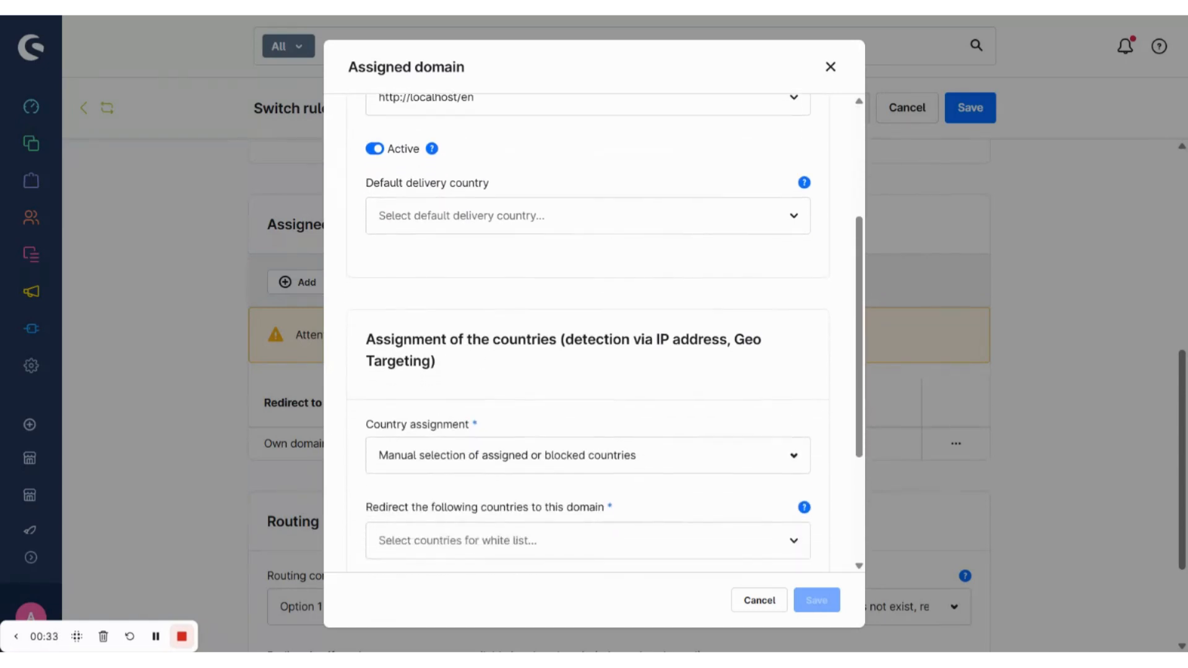
scroll(605, 355, "down", 2)
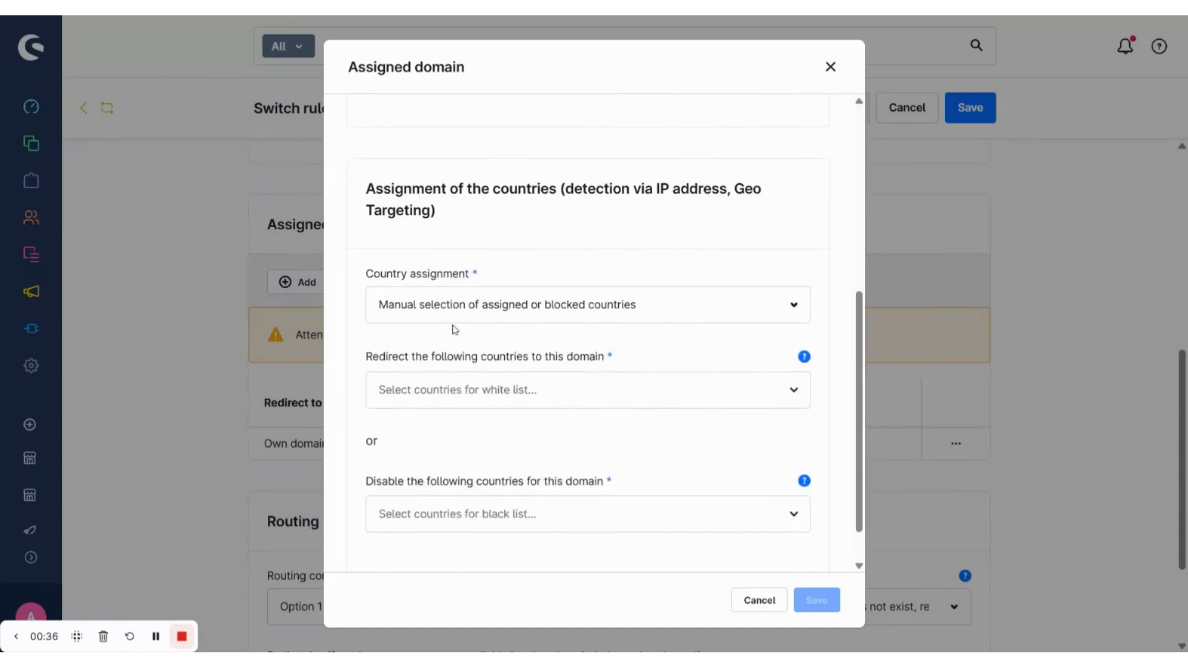
scroll(456, 339, "down", 1)
left_click(774, 337)
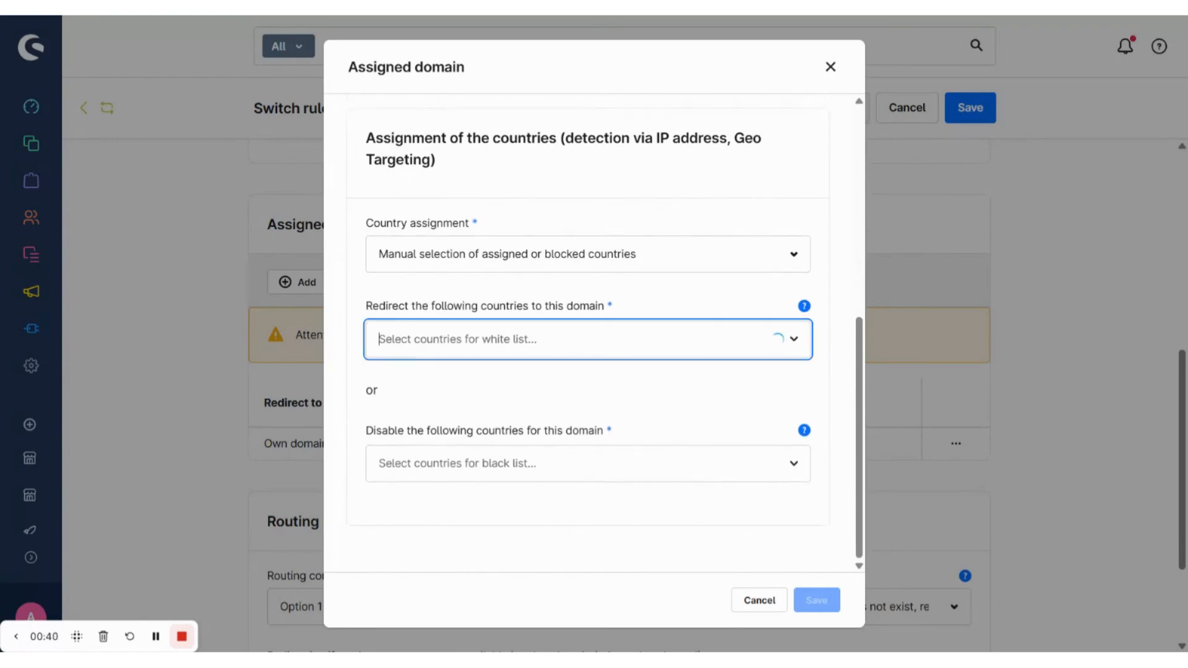
type("fran")
left_click(420, 308)
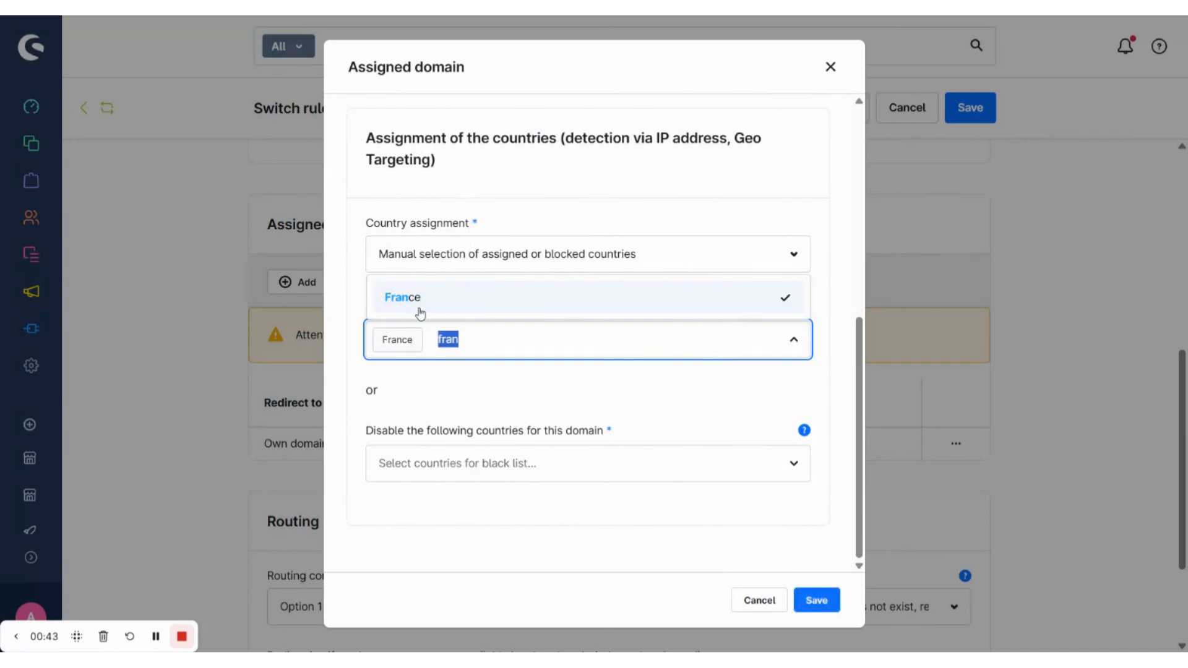
type("spain")
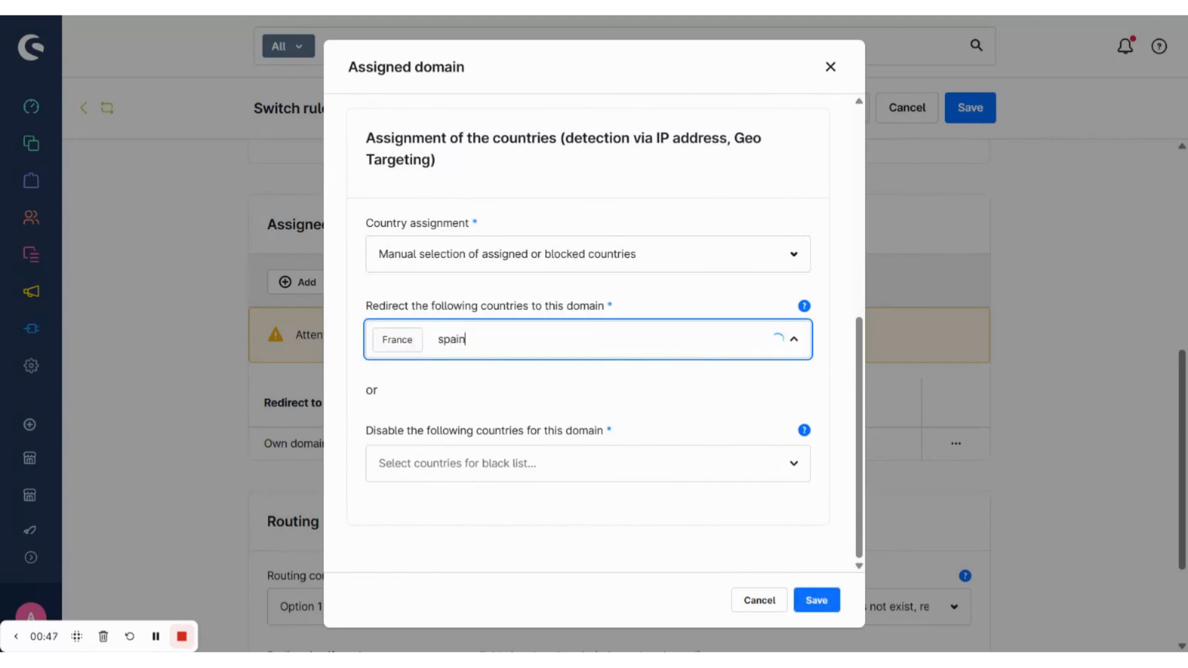
left_click(458, 307)
type("hunga")
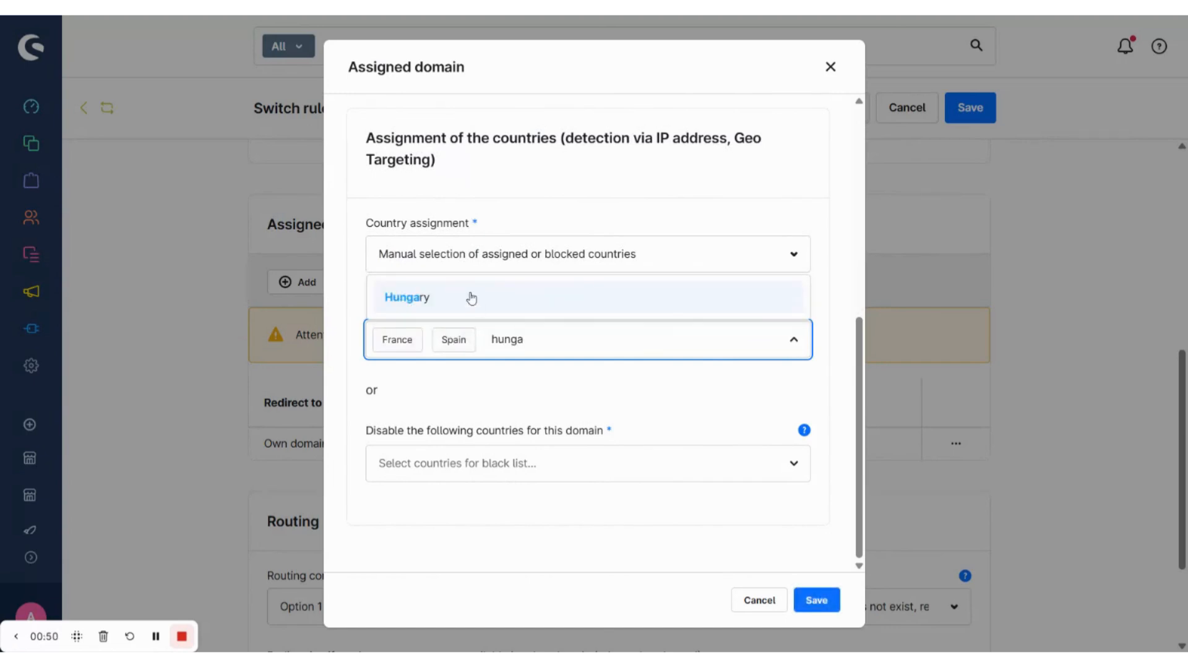
left_click(471, 297)
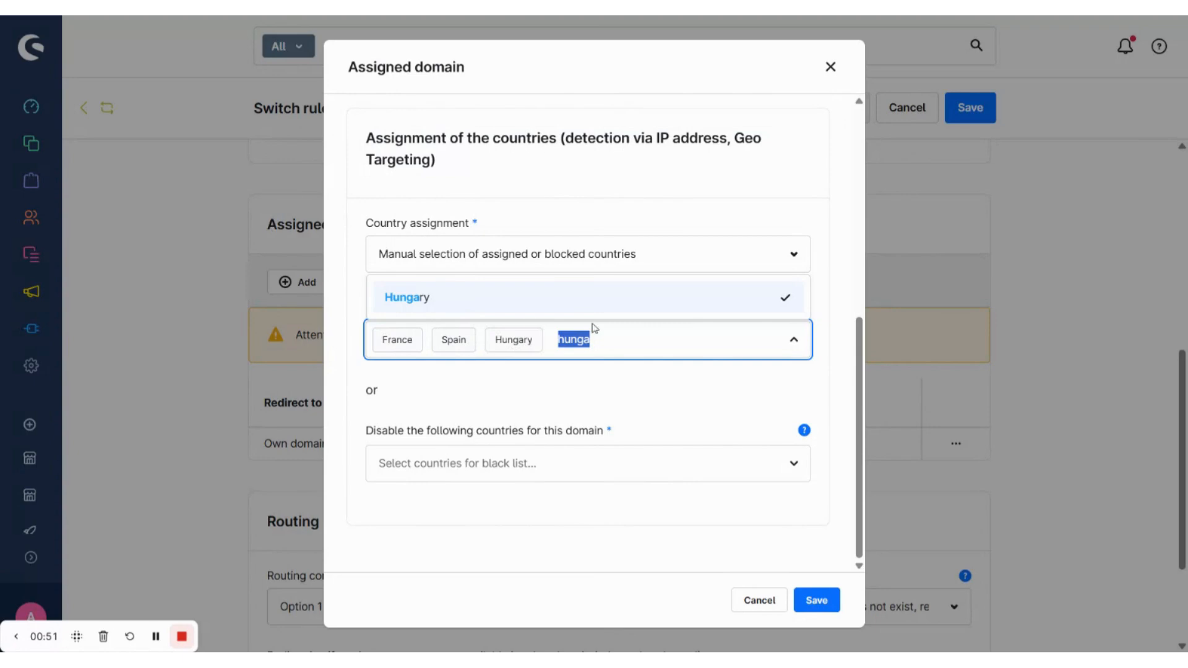
left_click(816, 599)
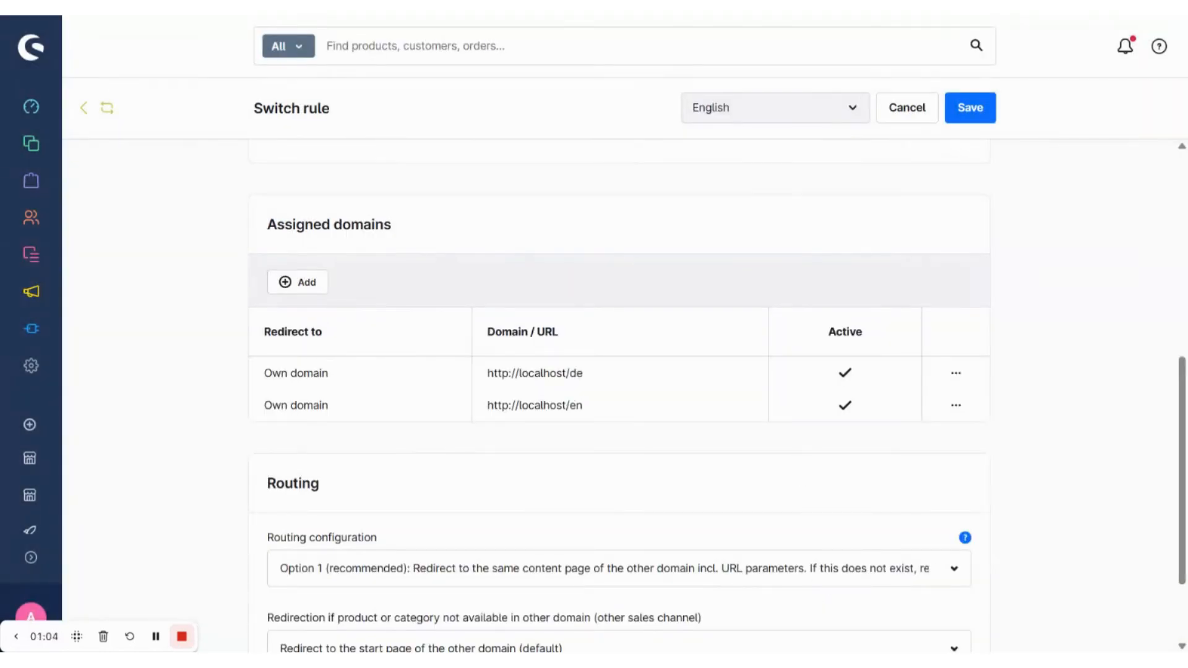
left_click(315, 286)
left_click(575, 224)
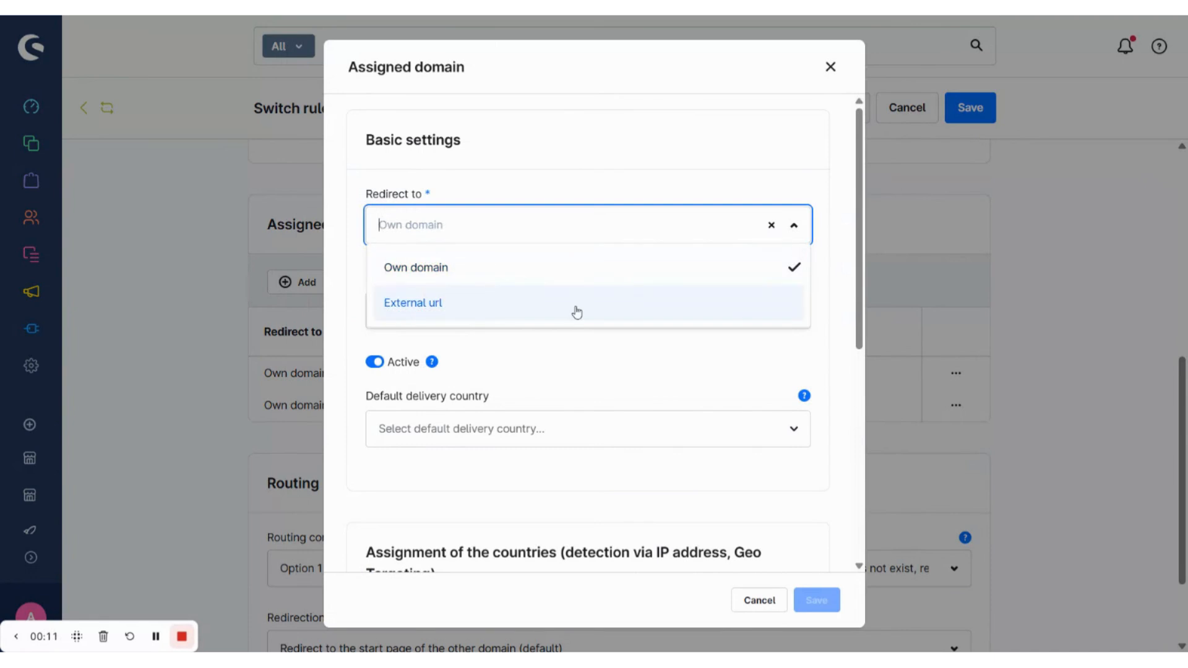
left_click(575, 306)
scroll(483, 260, "down", 1)
left_click(480, 272)
type("https://example.com/")
Set the country assignment of the external URL to Fallback domain for all countries not manually selected elsewhere, and save the assigned domain.
scroll(540, 317, "down", 4)
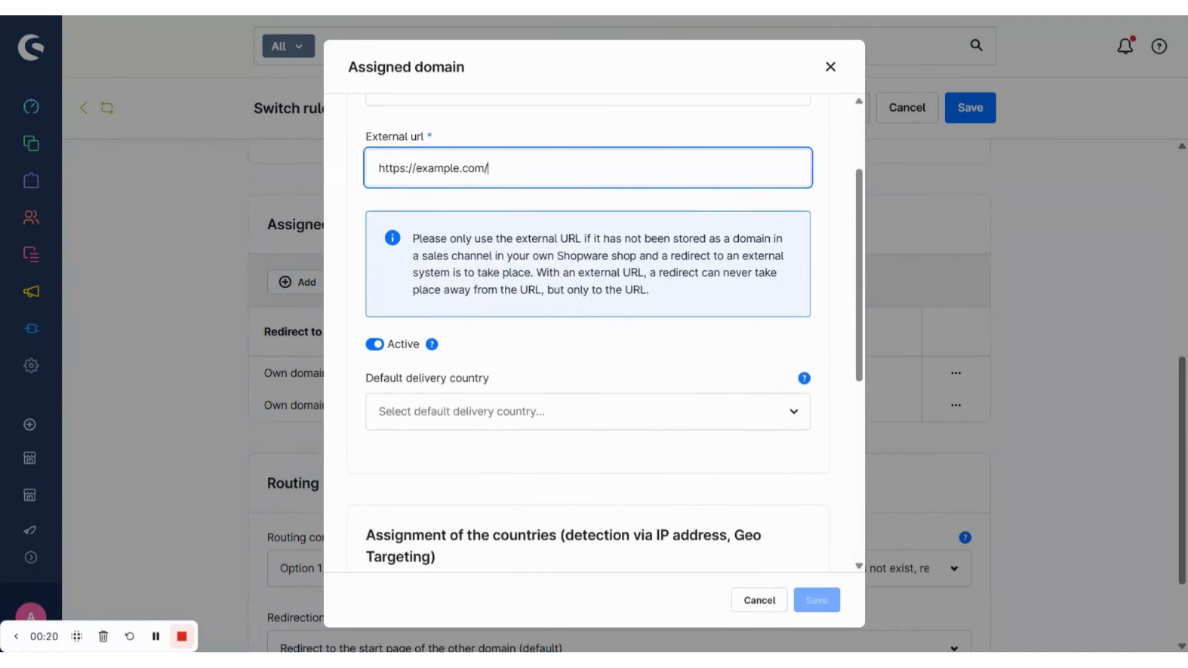
scroll(557, 444, "down", 5)
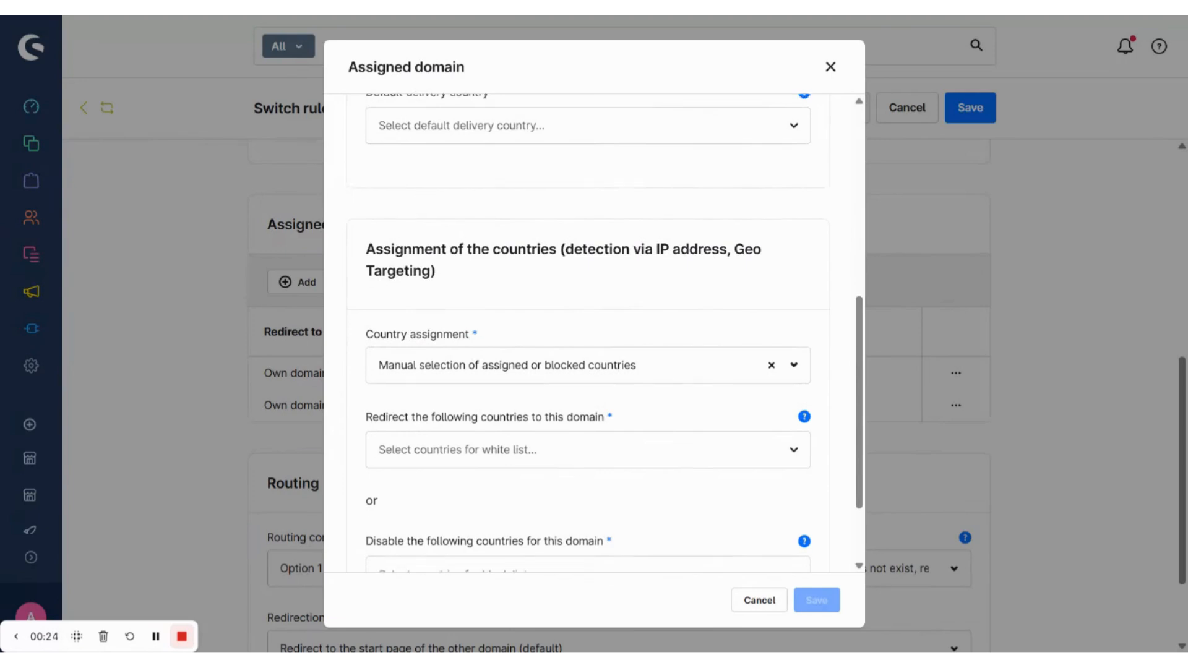
left_click(569, 286)
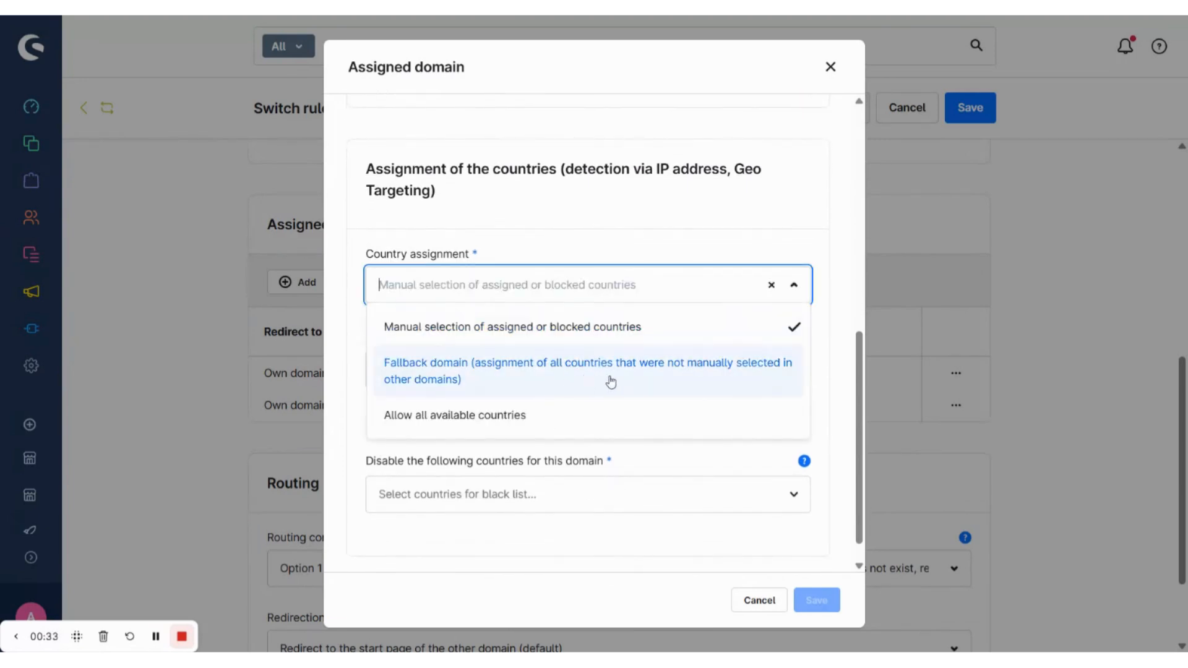
left_click(745, 380)
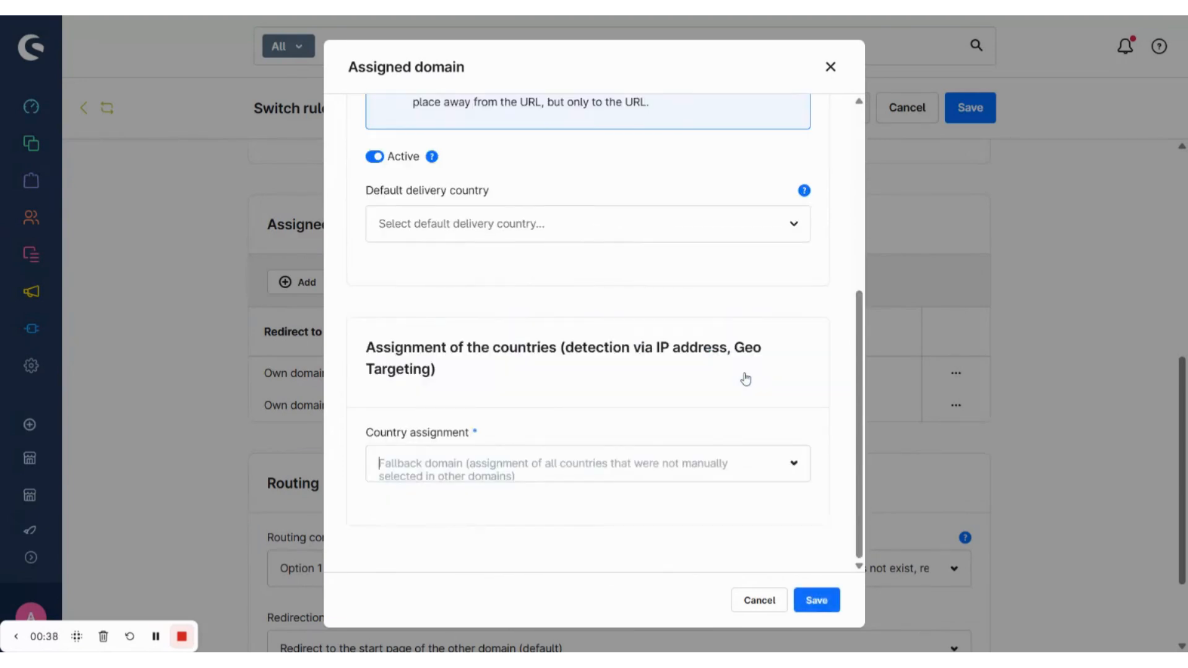
left_click(831, 606)
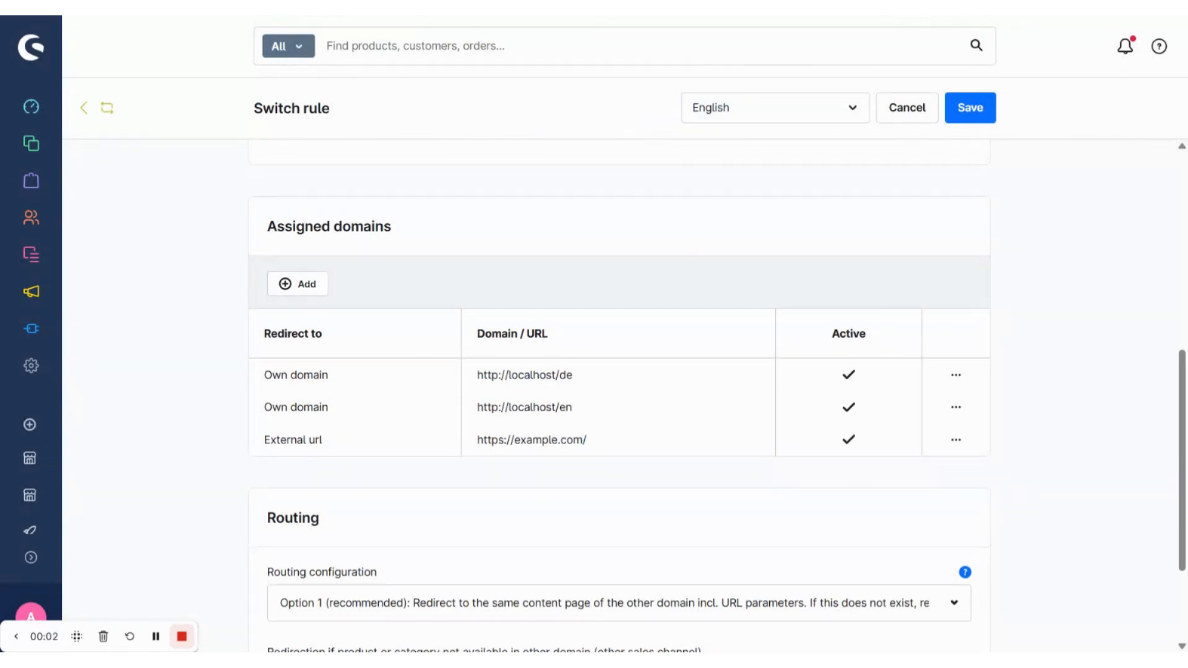
Save the switch rule and open the additional settings of IP Targeting and Language Detection.
left_click(967, 111)
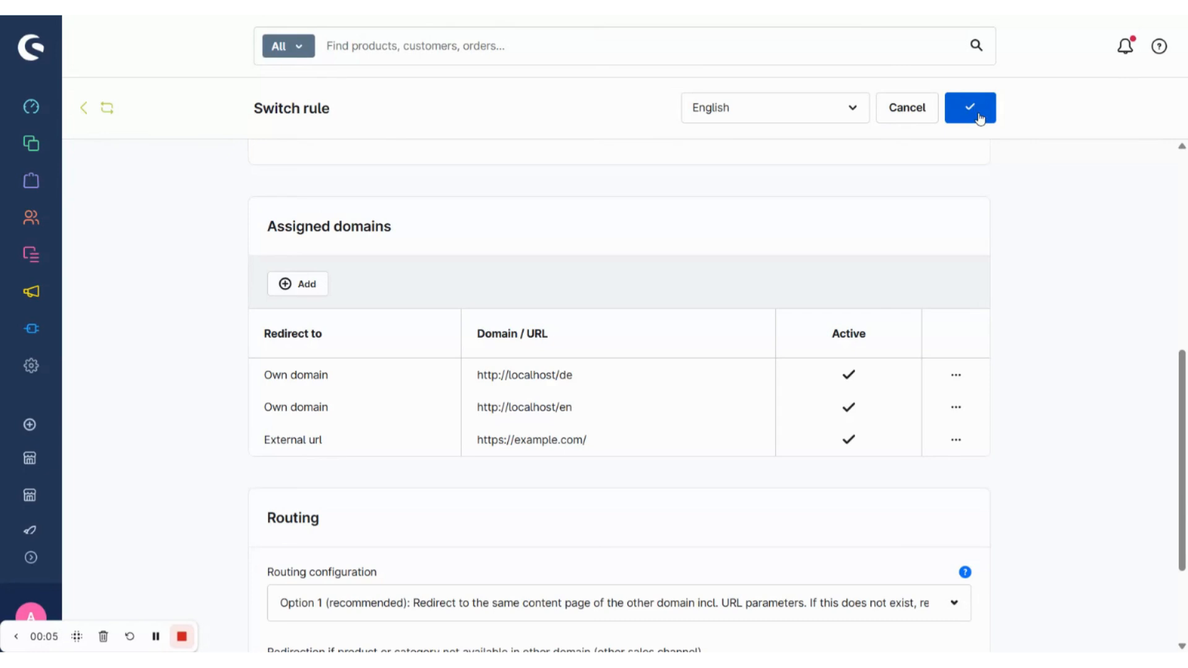
left_click(89, 110)
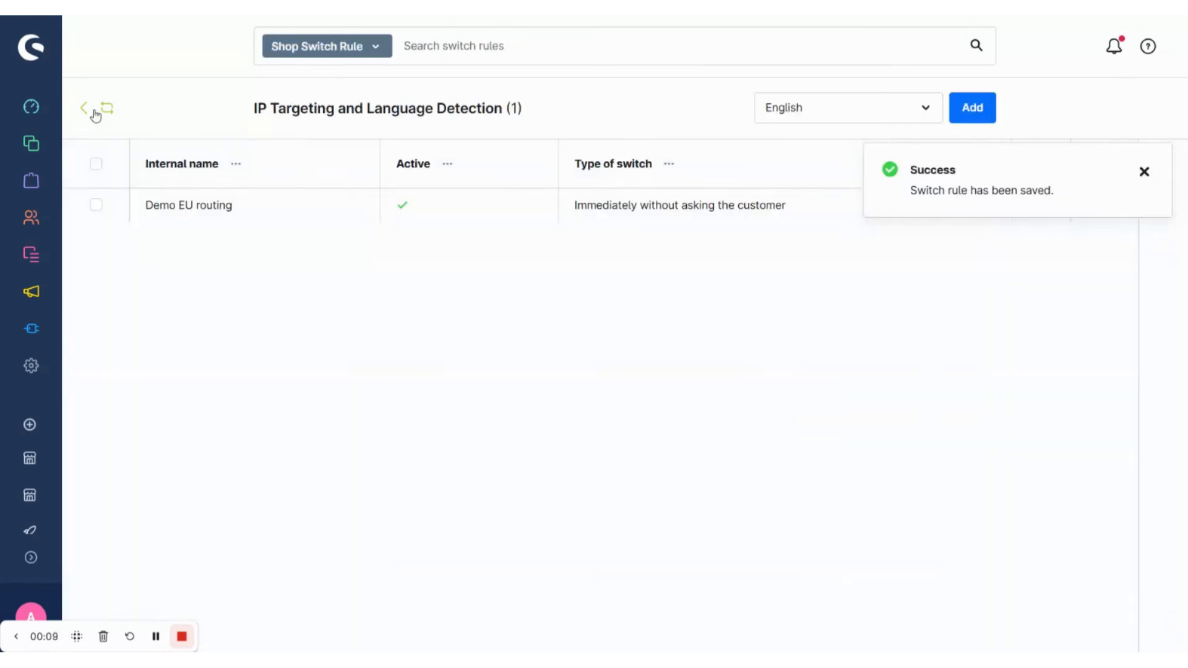
left_click(90, 110)
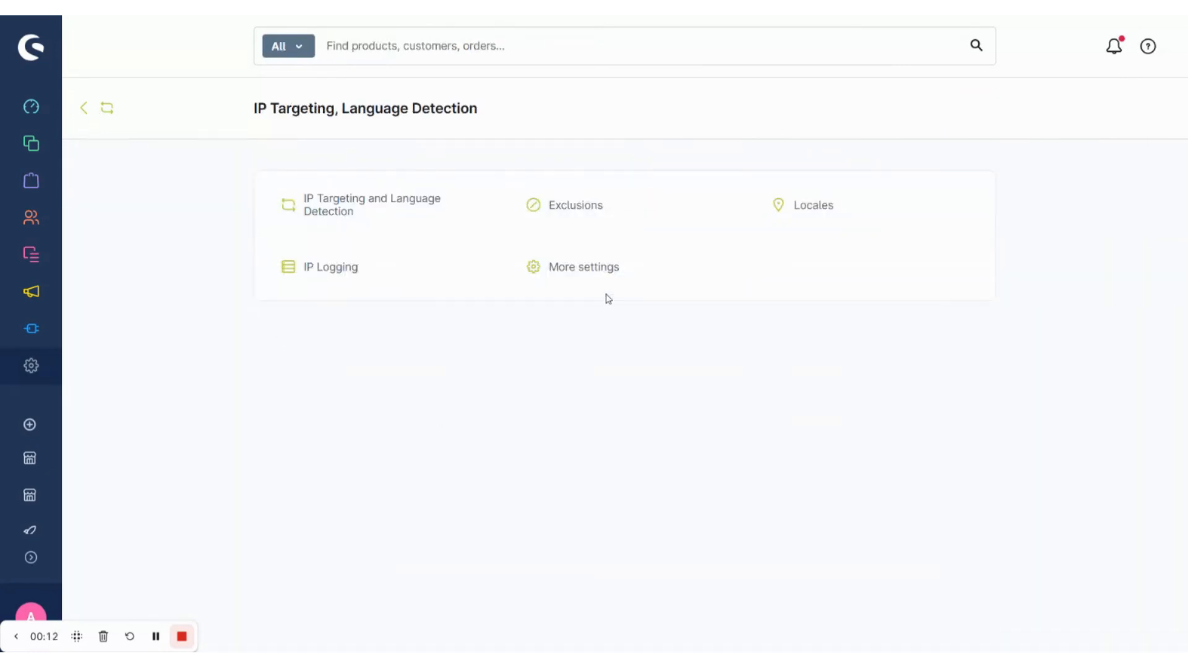
left_click(597, 270)
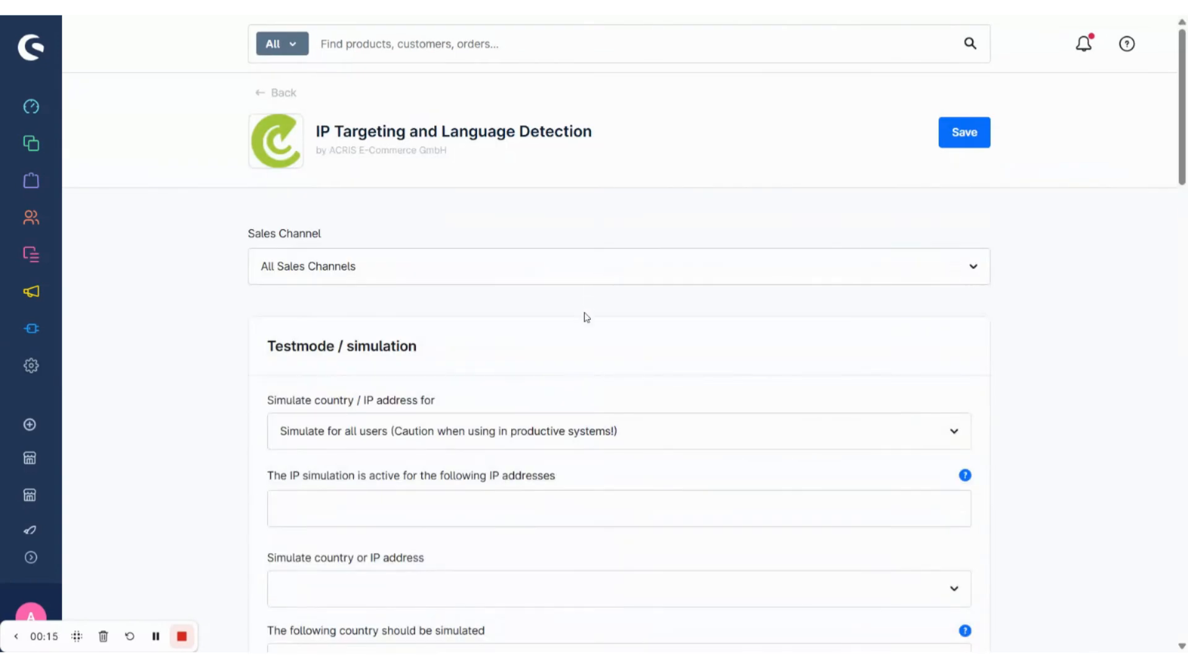
In the test mode settings, keep the simulation enabled for all users and choose Country as what is simulated.
scroll(584, 318, "down", 2)
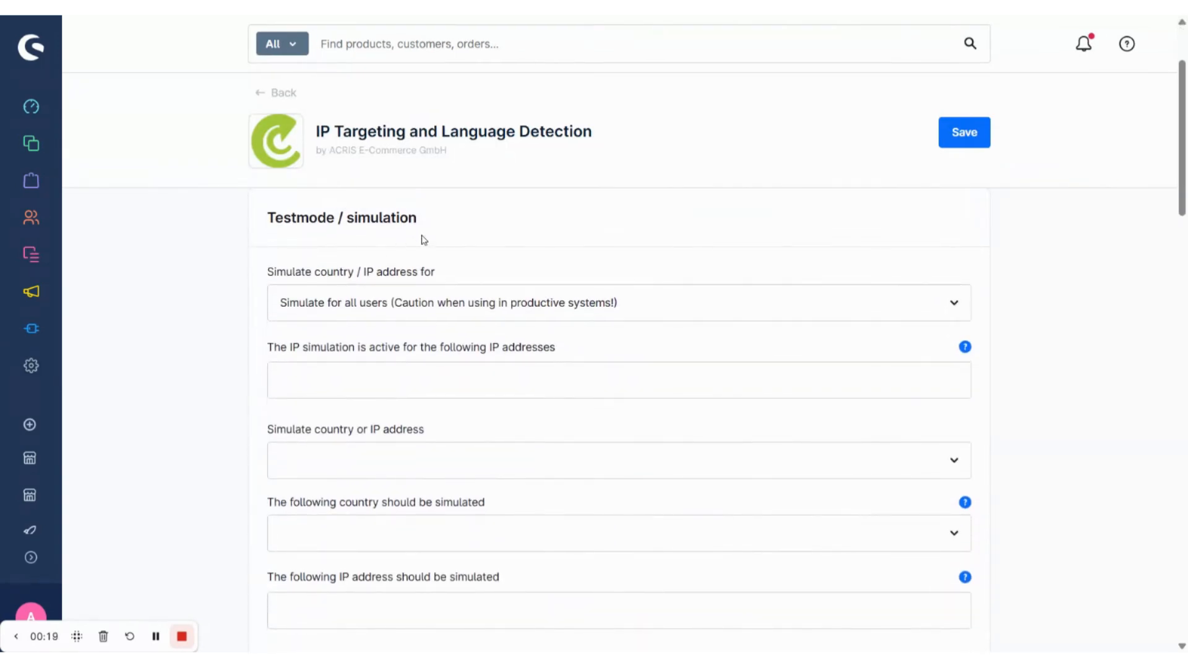
scroll(433, 239, "down", 1)
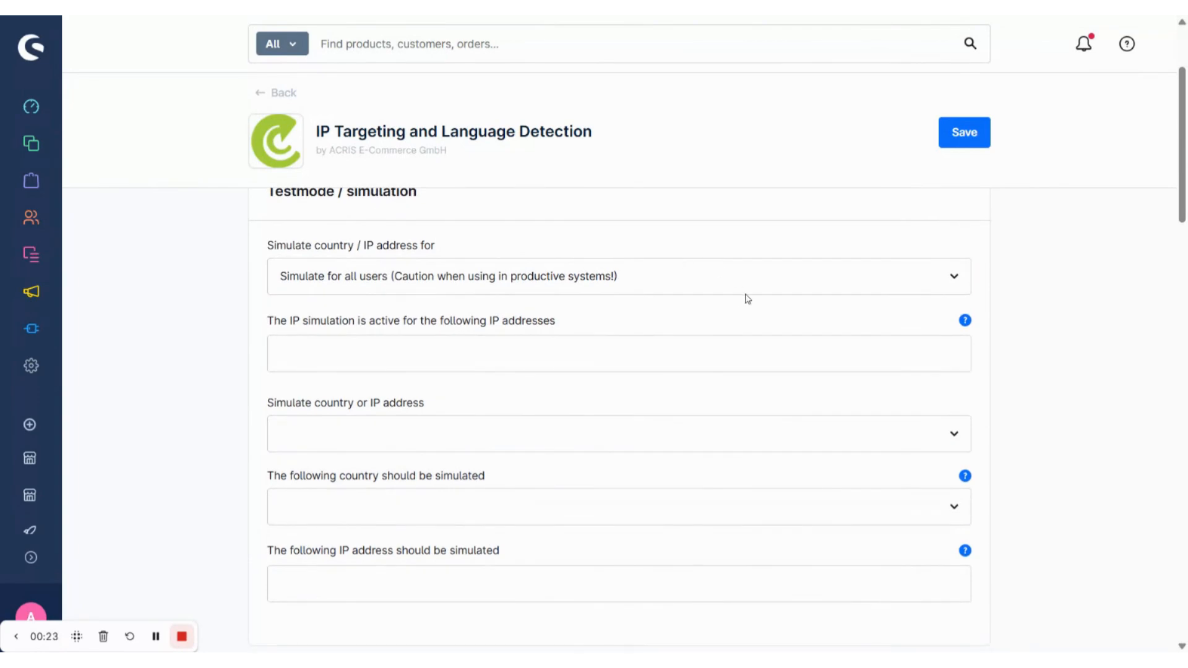
left_click(695, 291)
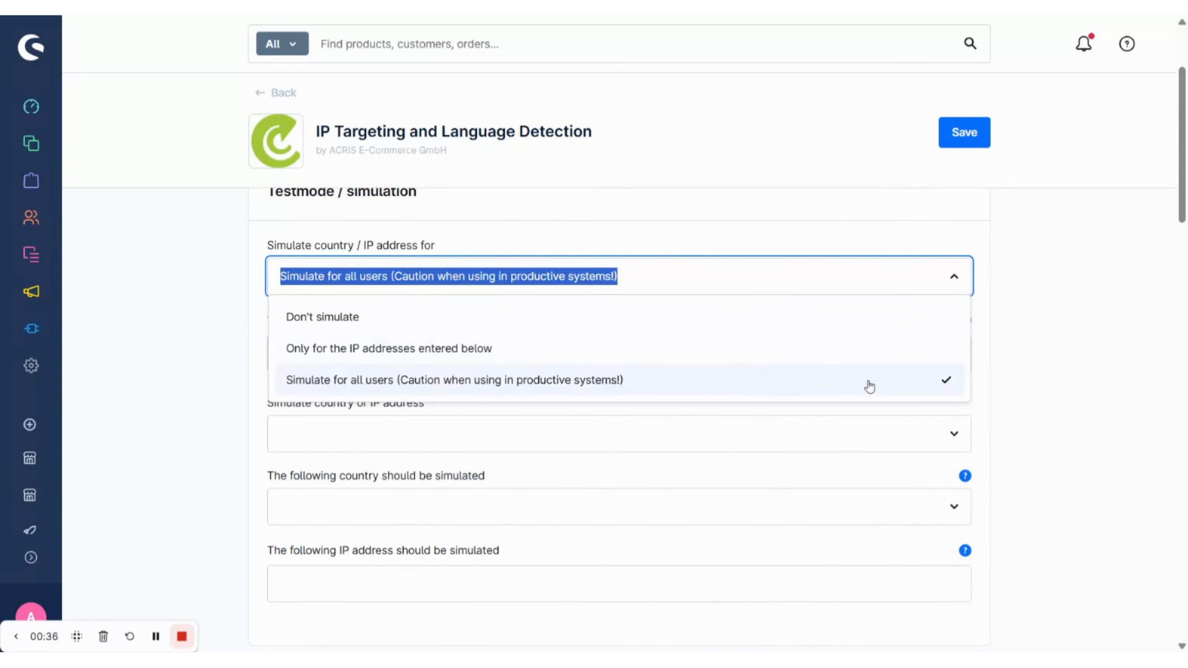
left_click(1035, 377)
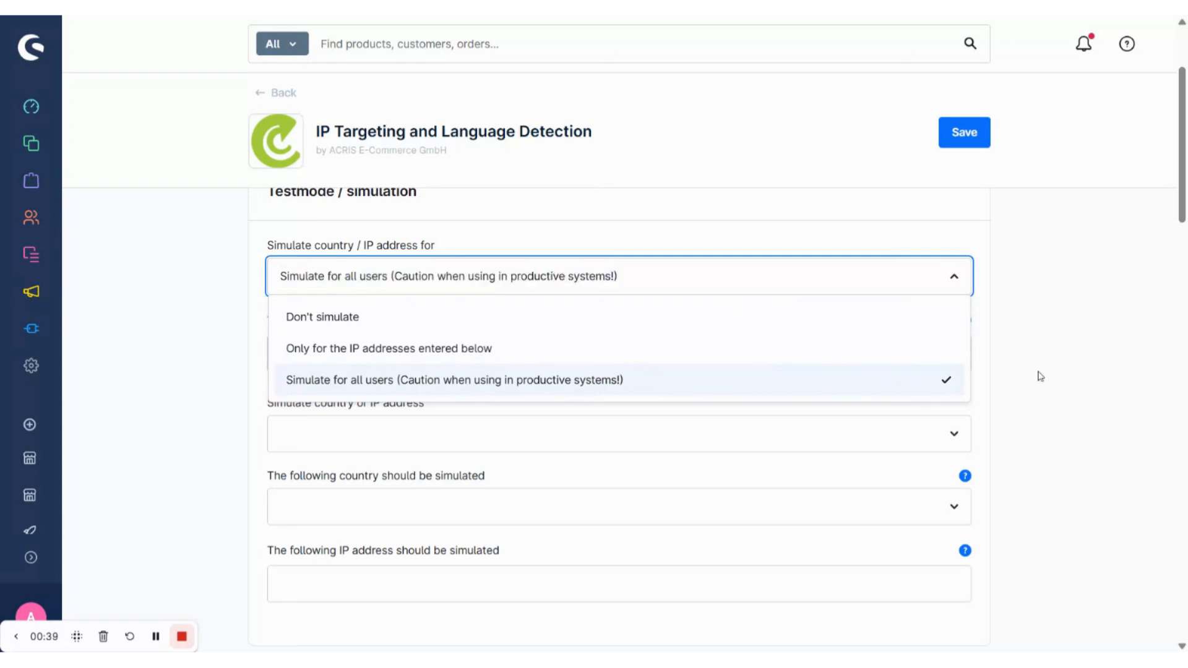
scroll(806, 392, "down", 1)
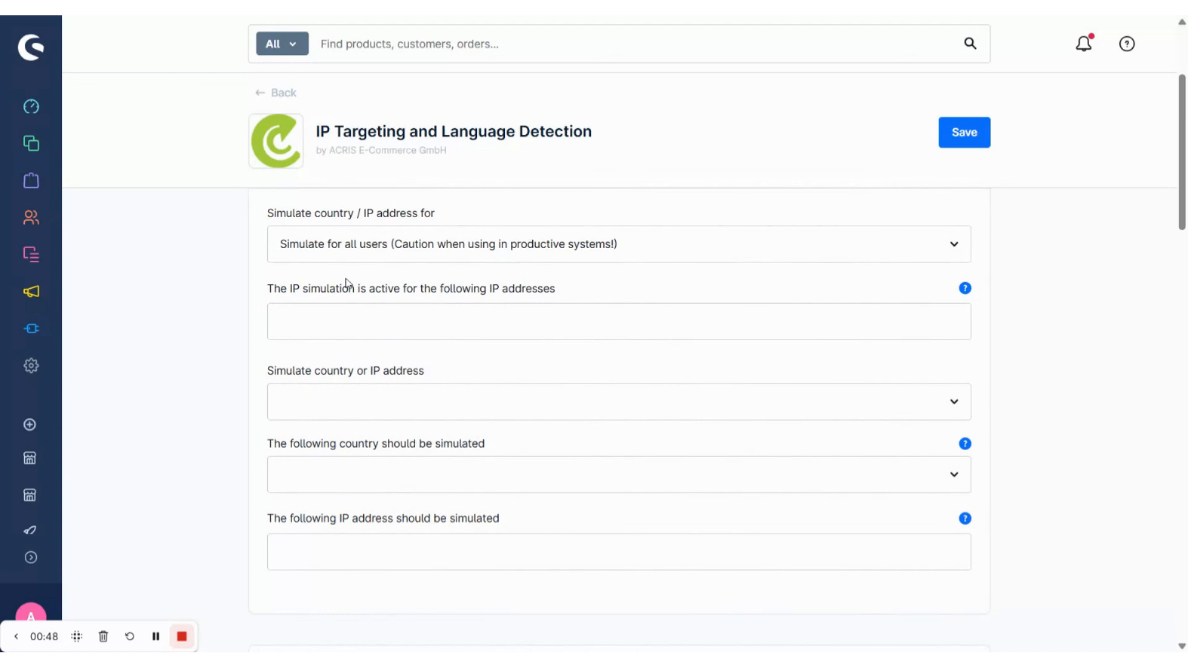
scroll(456, 350, "down", 1)
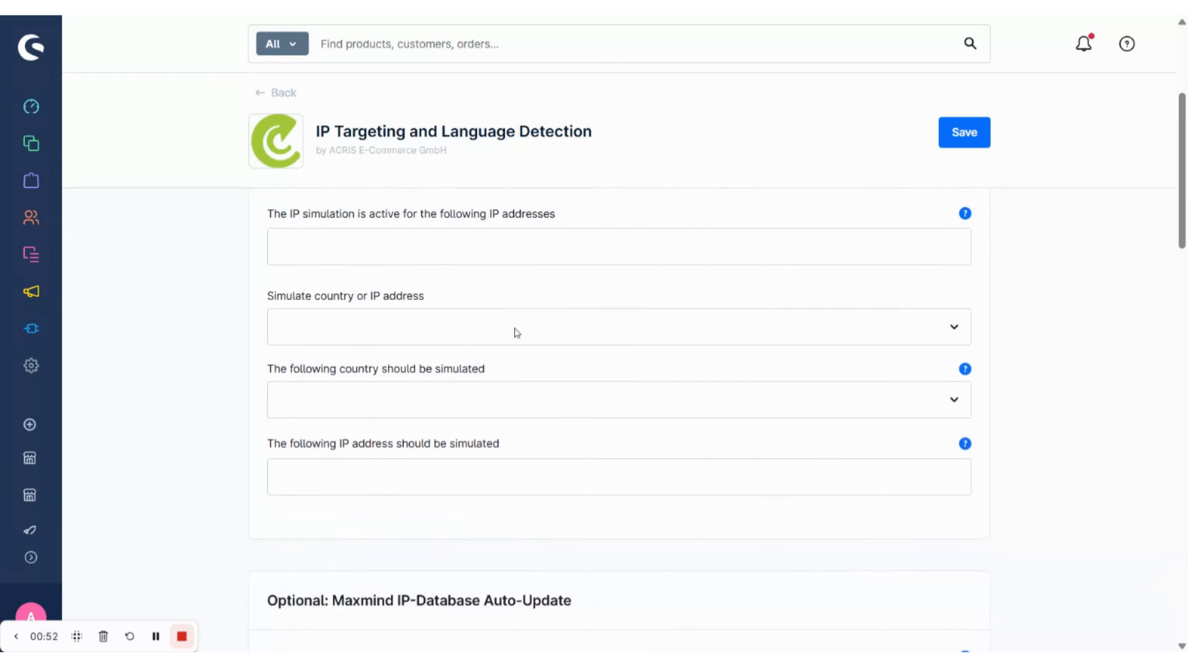
left_click(564, 341)
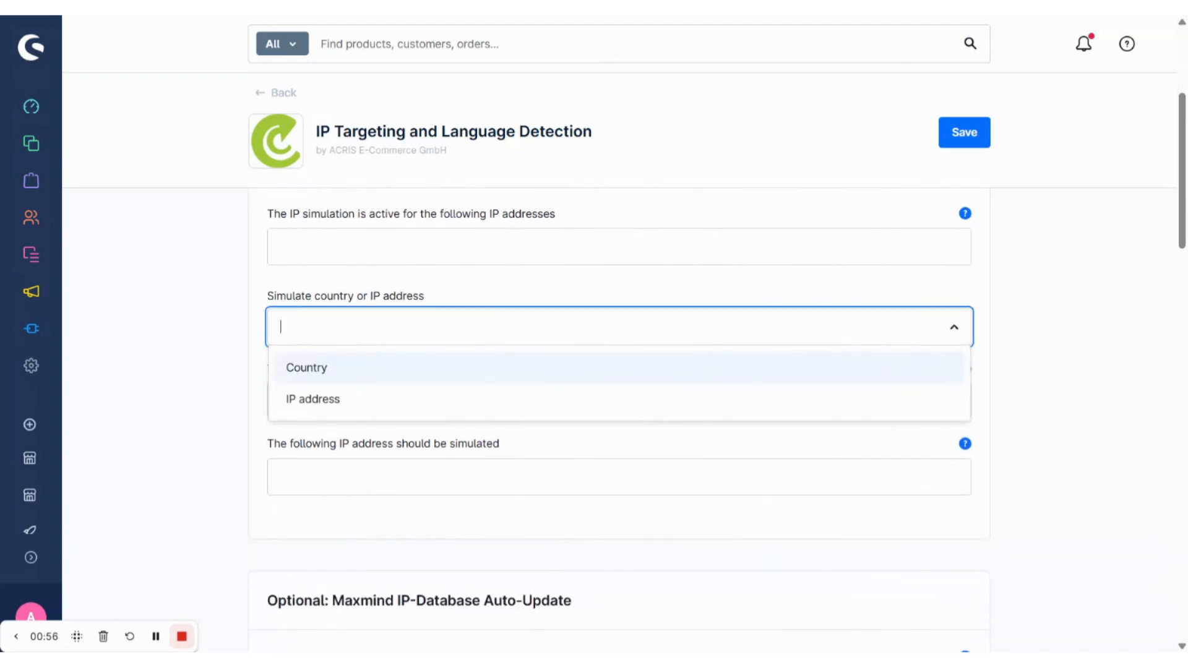
left_click(906, 371)
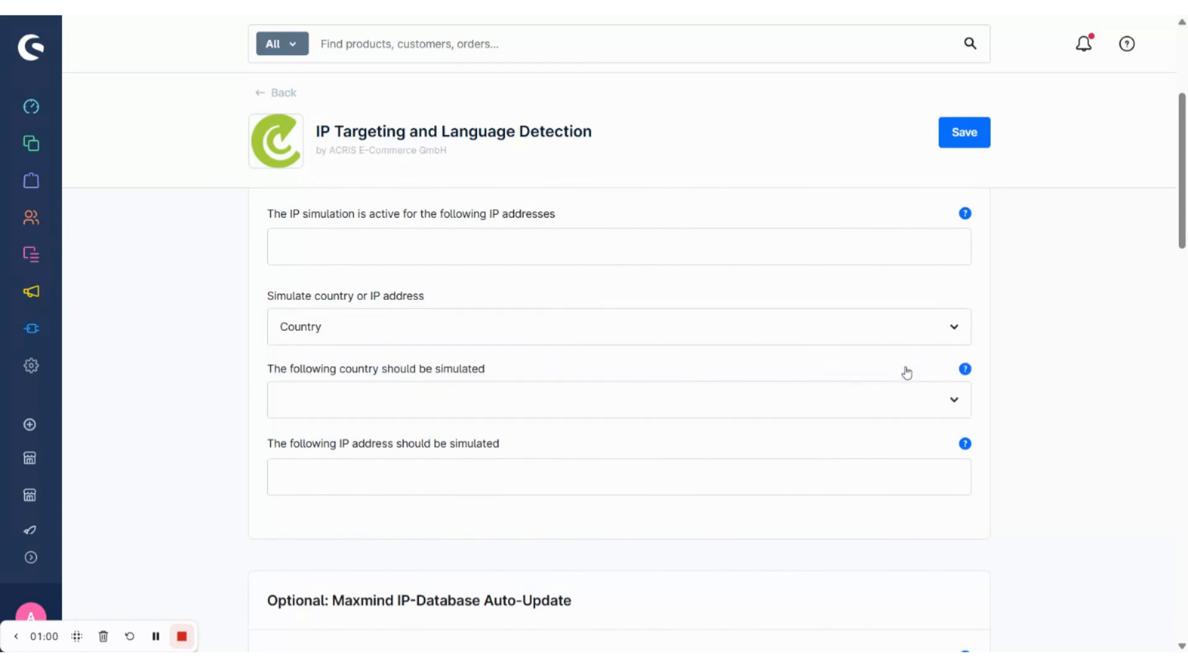